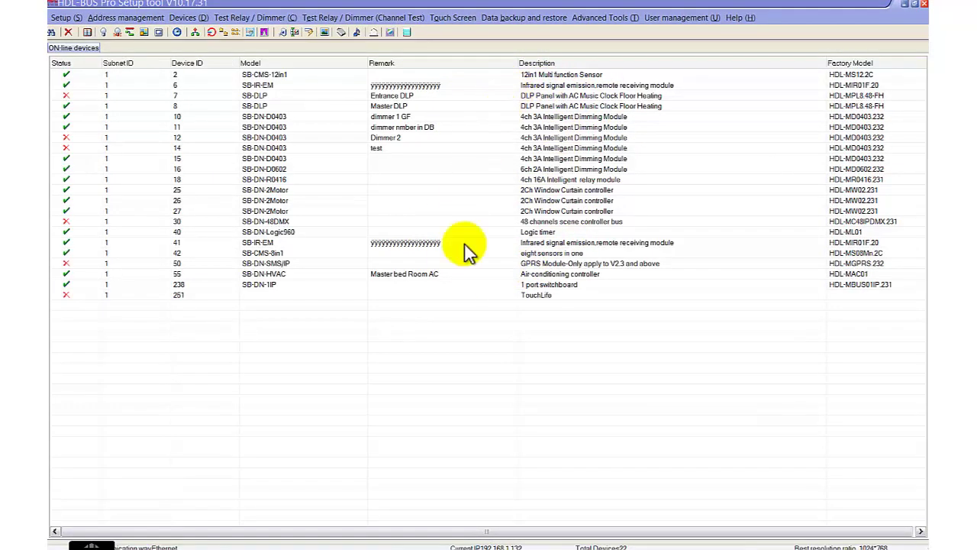
Open the air-conditioning controller with remark Master bed Room AC, view its basic information, and close it.
click(516, 275)
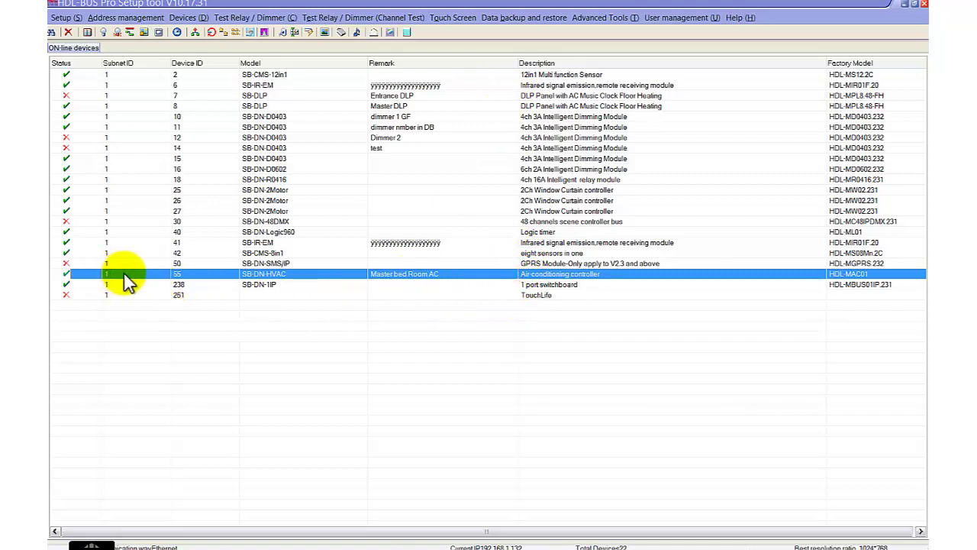
click(409, 106)
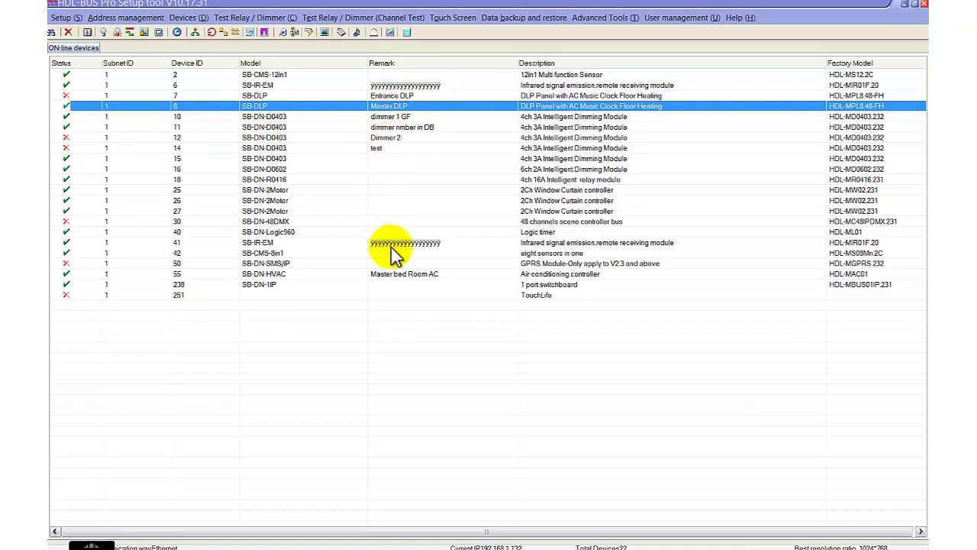
click(387, 273)
double_click(387, 274)
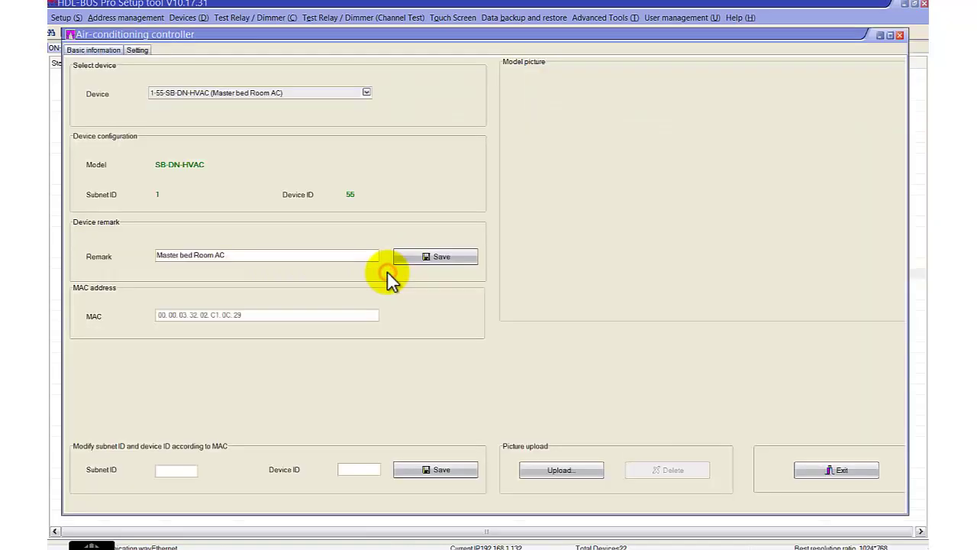
double_click(246, 37)
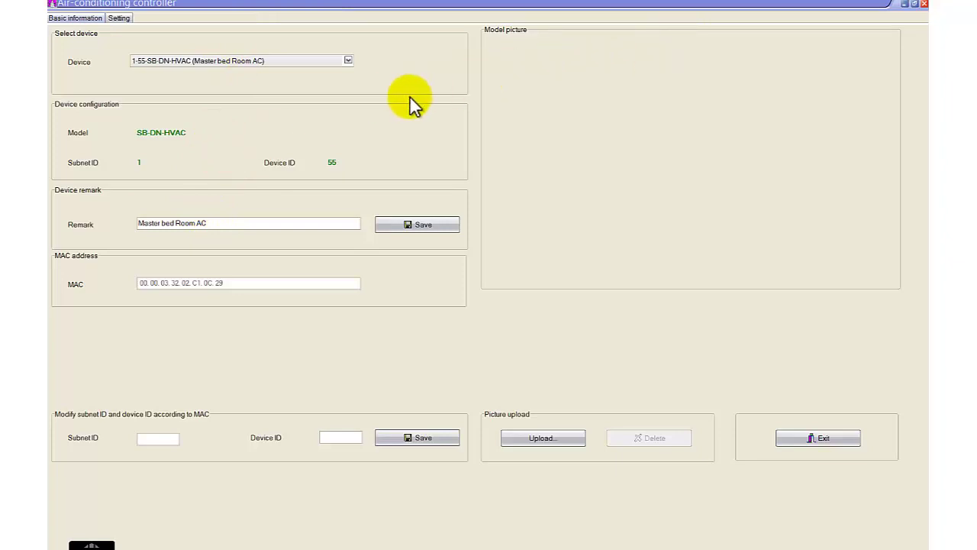
mouse_move(923, 6)
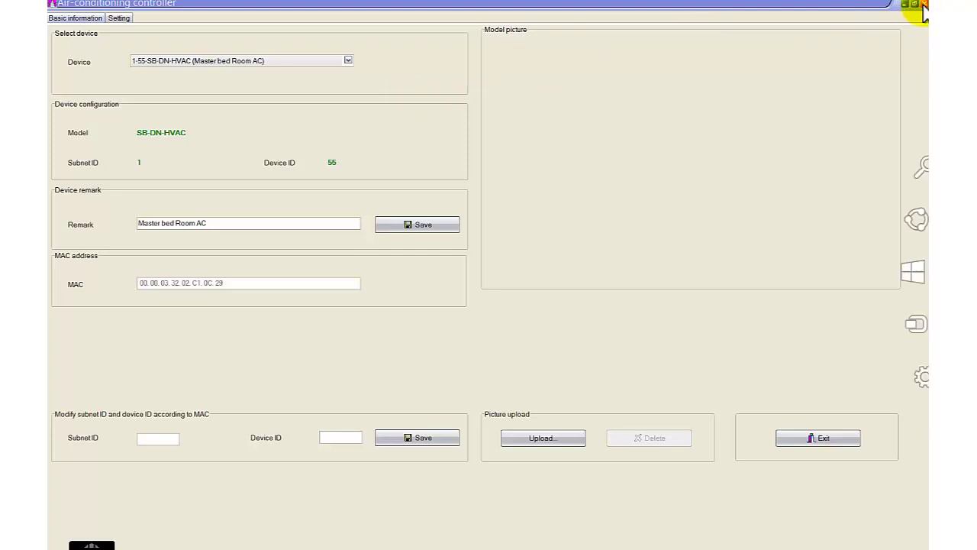
click(924, 4)
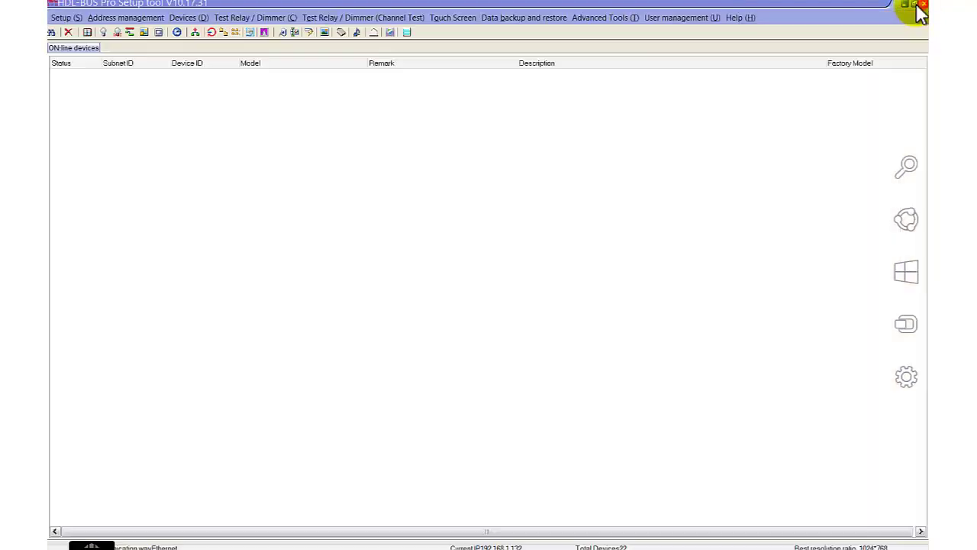
Enter subnet ID 1 and device ID 55 as the initial equipment address, and exit without applying it.
click(124, 17)
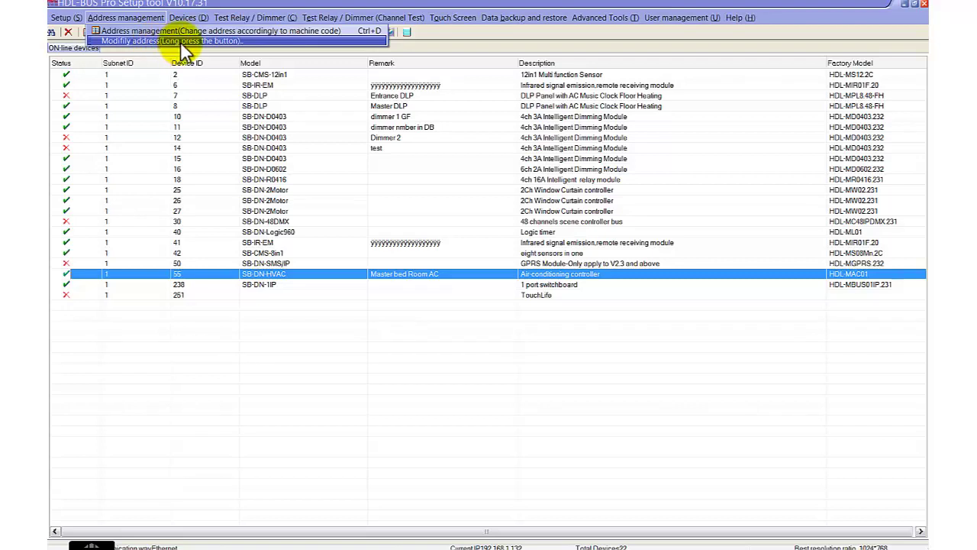
click(162, 40)
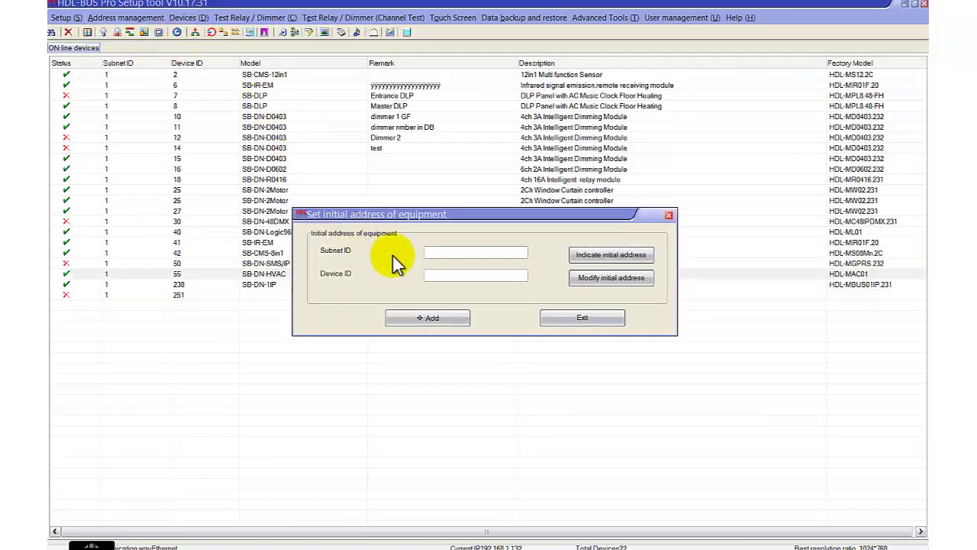
text(1)
click(430, 274)
text(55)
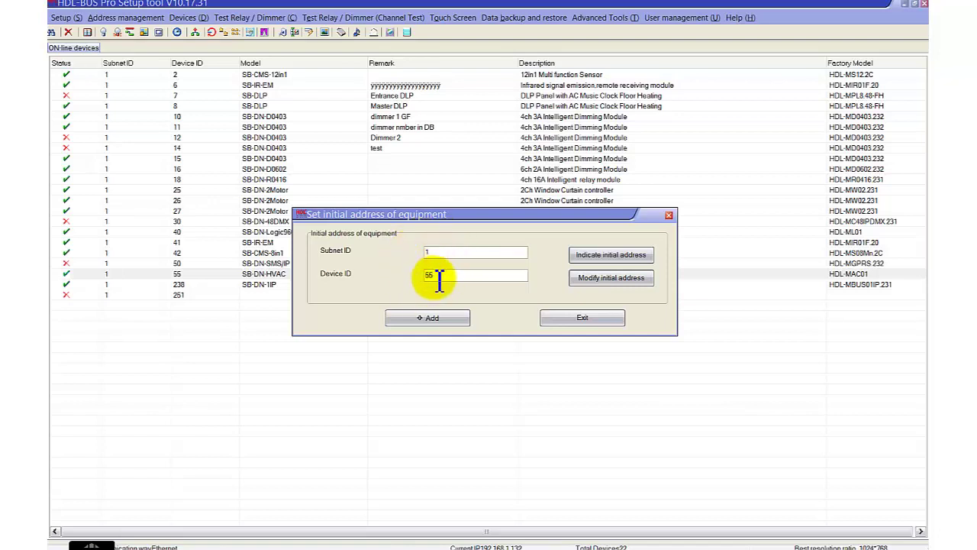
click(561, 319)
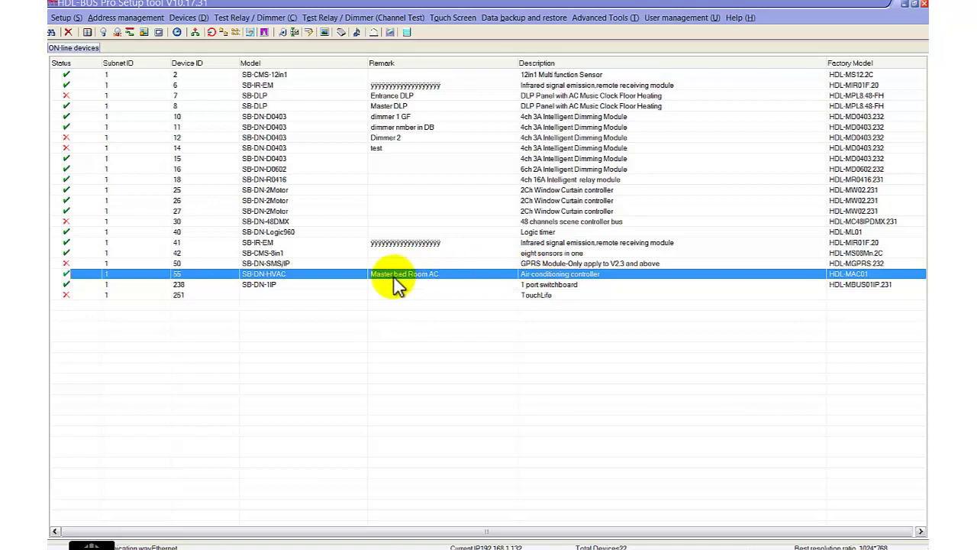
Open the configuration window of the Master bed Room AC air-conditioning controller.
click(473, 106)
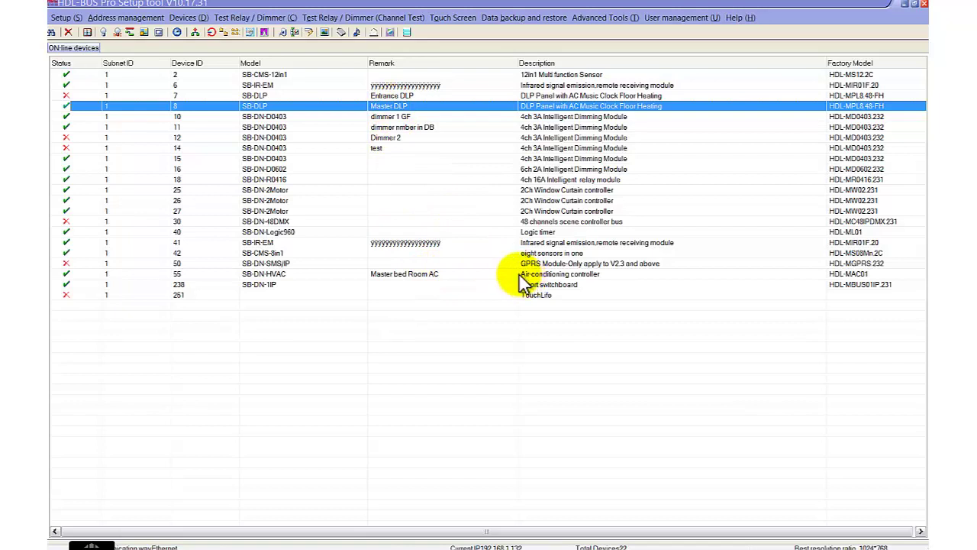
click(384, 276)
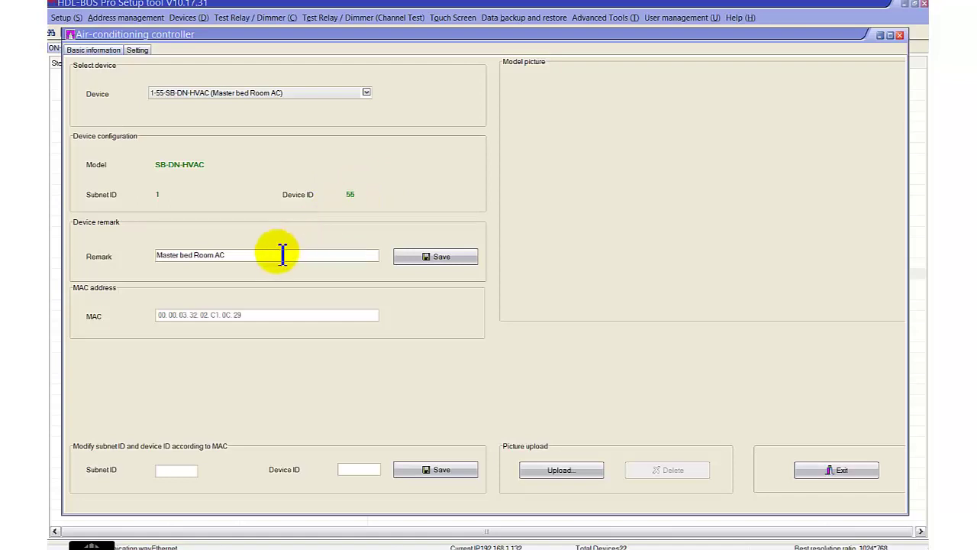
Examine the controller's device remark and the fields for modifying its subnet ID and device ID.
drag(252, 256, 154, 259)
click(229, 255)
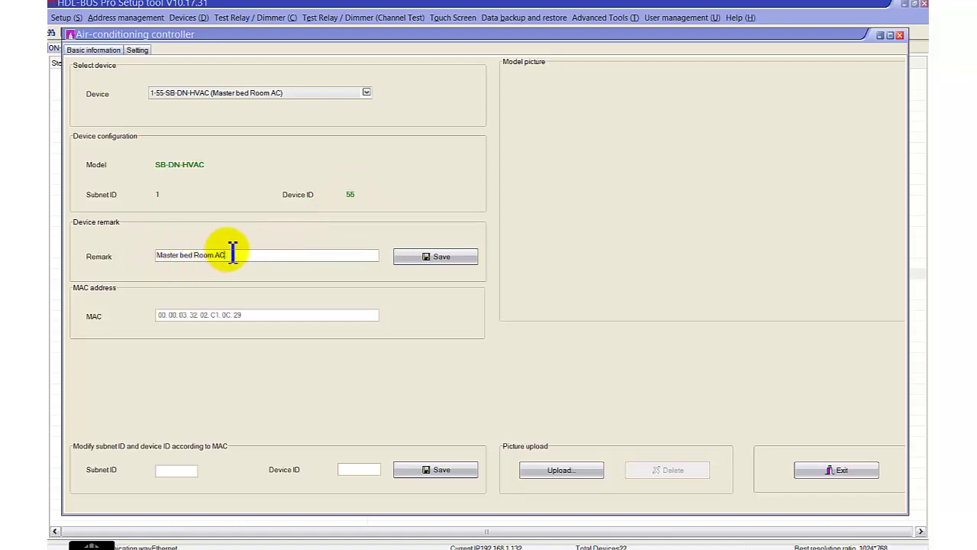
drag(227, 257, 158, 261)
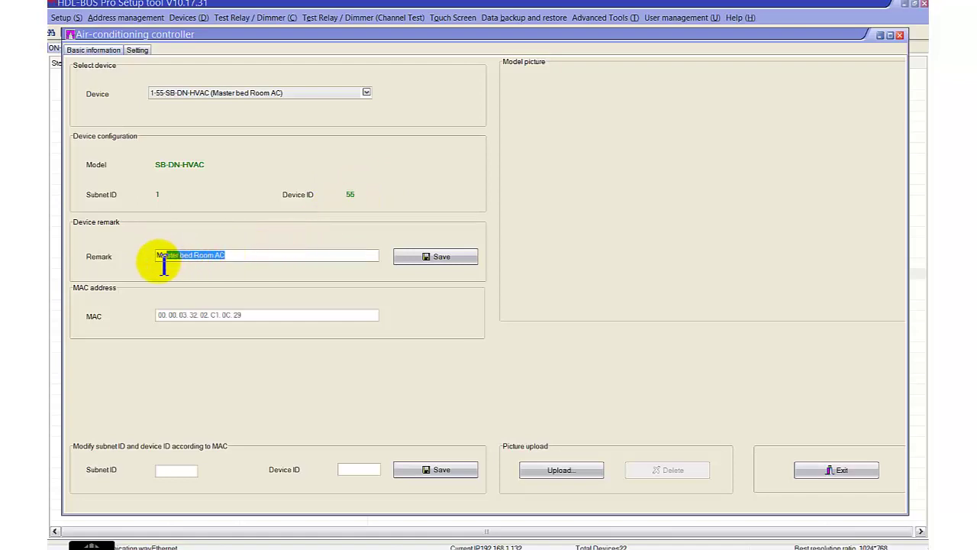
click(241, 255)
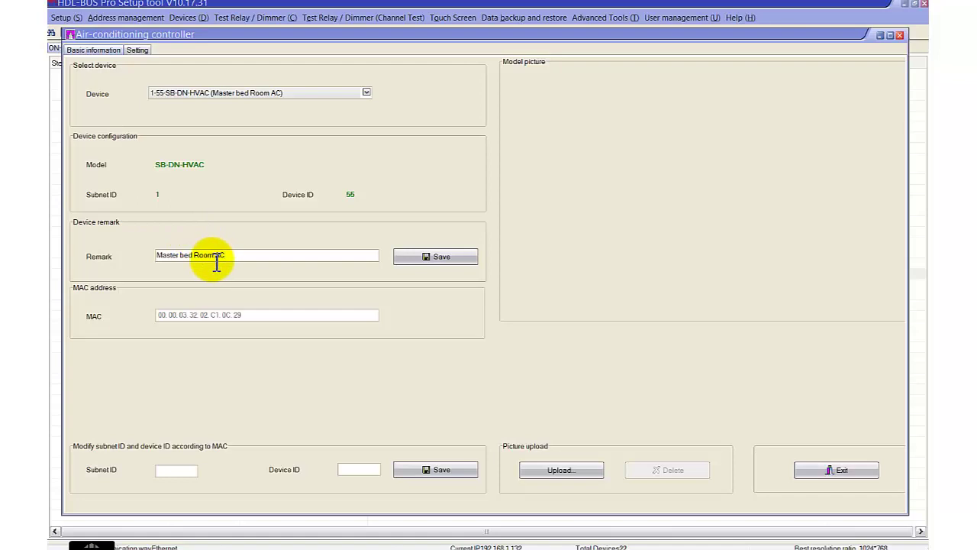
drag(226, 258, 151, 258)
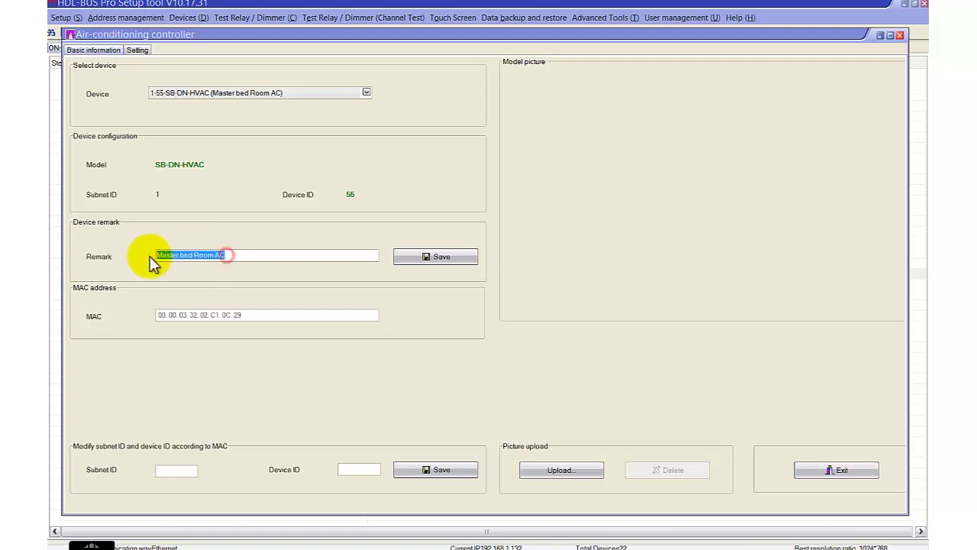
click(229, 256)
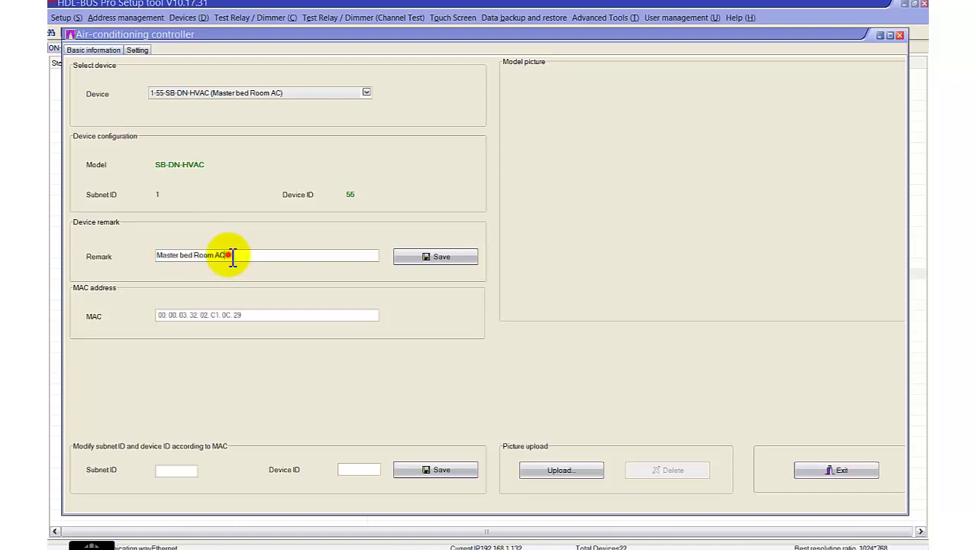
click(340, 470)
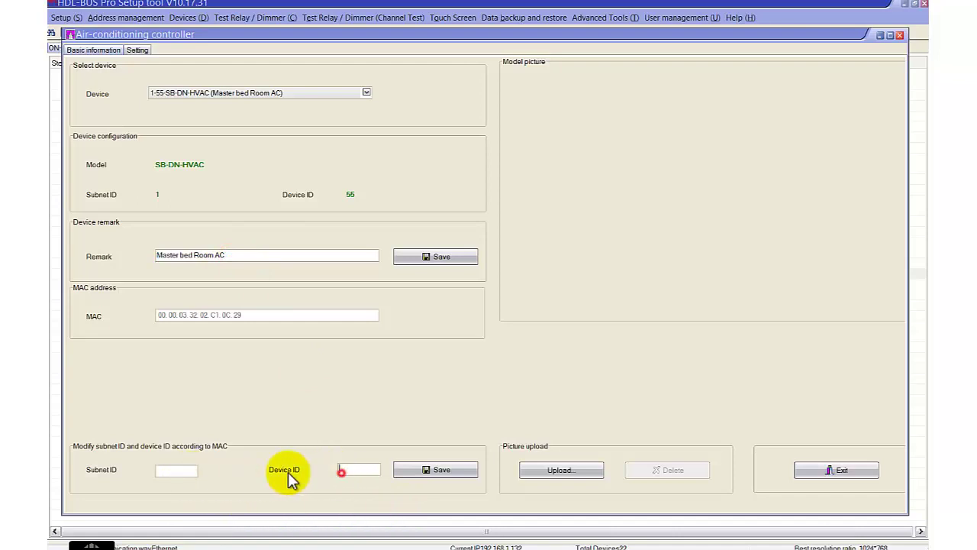
click(164, 470)
click(358, 467)
Show the controller's settings with device 1-55-SB-DN-HVAC (Master bed Room AC) selected.
click(142, 51)
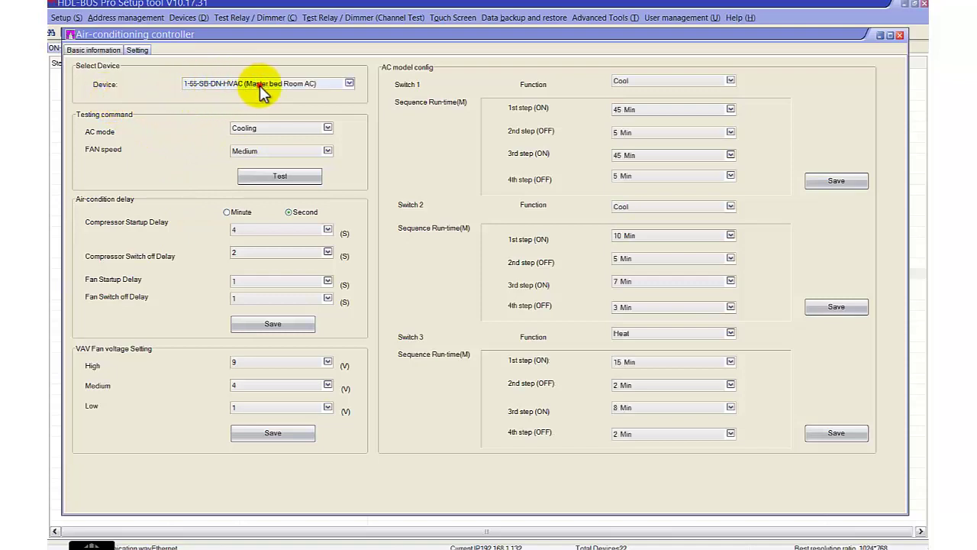
click(260, 86)
click(229, 86)
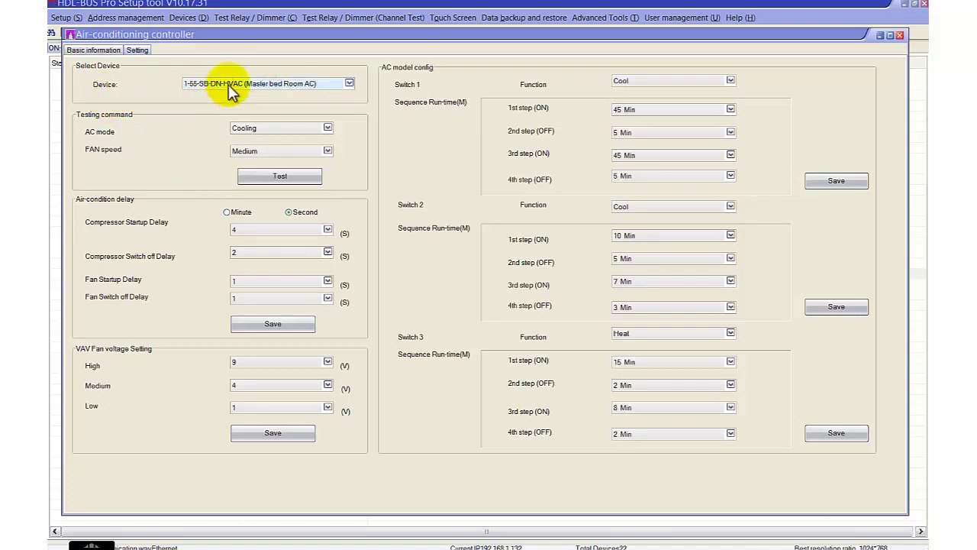
click(216, 83)
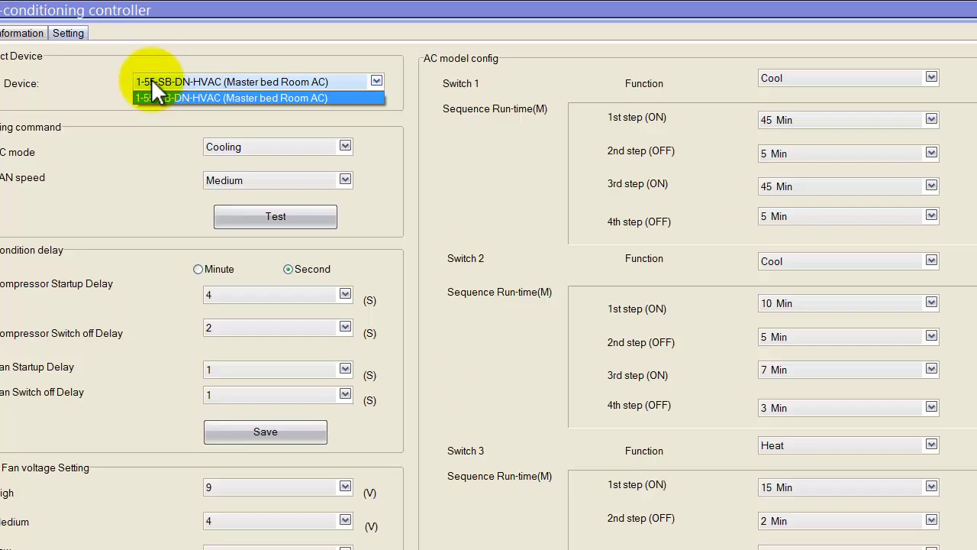
click(157, 80)
click(97, 80)
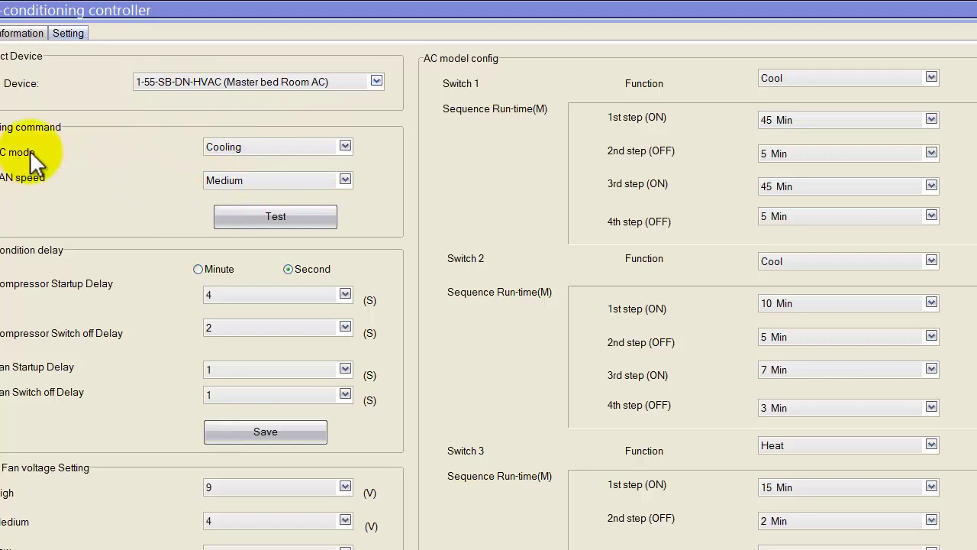
Run the testing command with AC mode Cooling and FAN speed Medium.
click(232, 145)
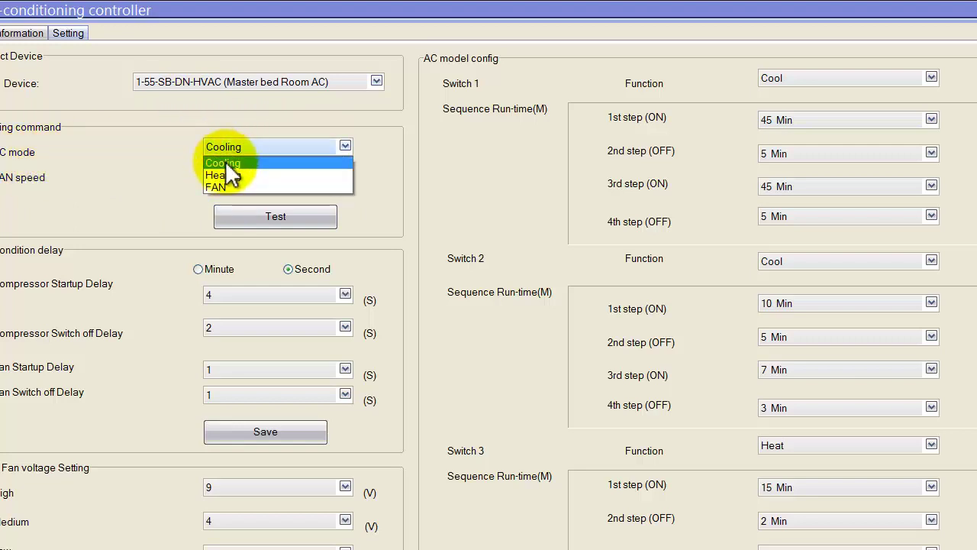
click(223, 160)
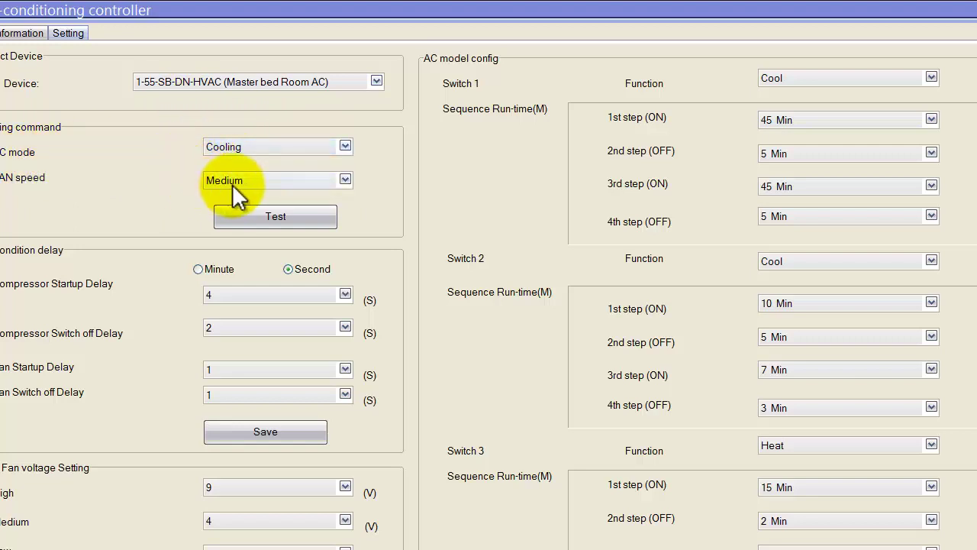
click(226, 182)
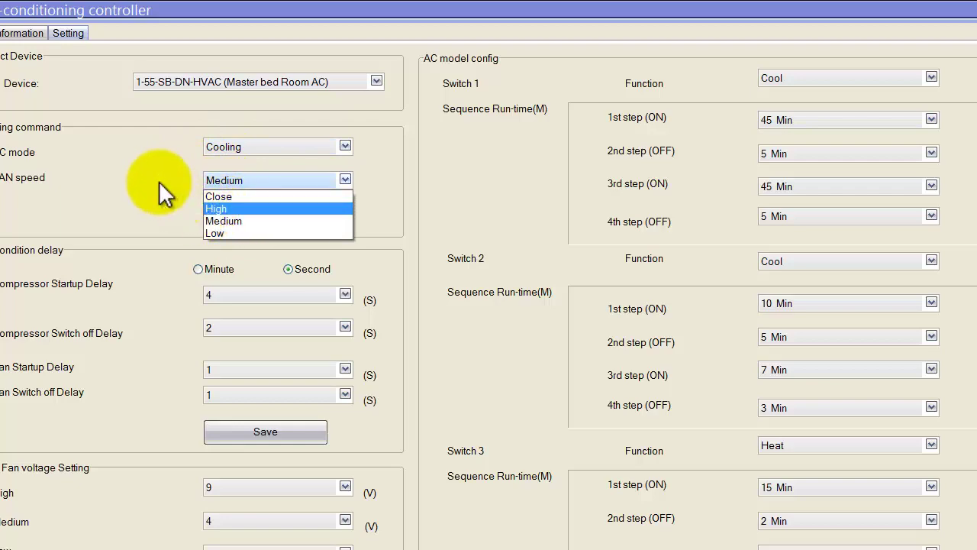
click(182, 183)
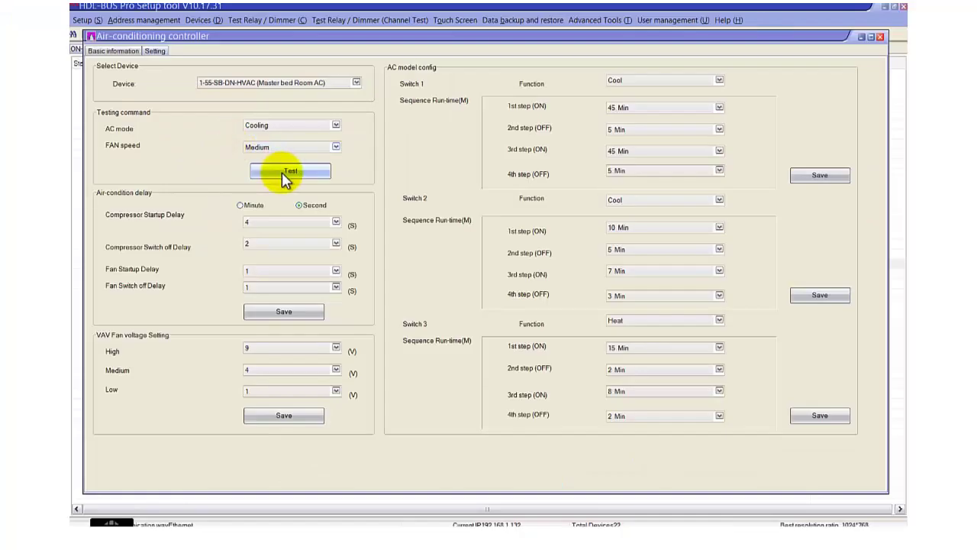
click(269, 173)
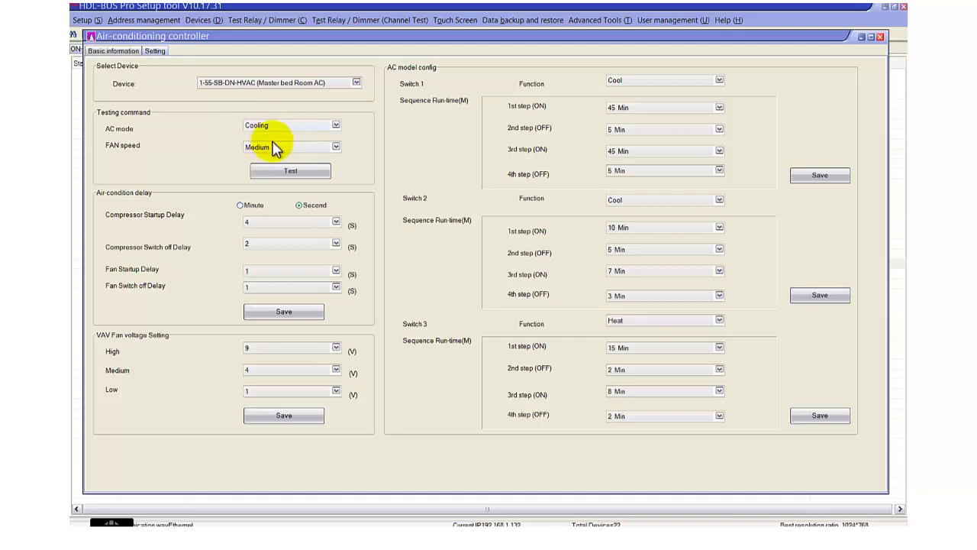
click(261, 147)
click(221, 150)
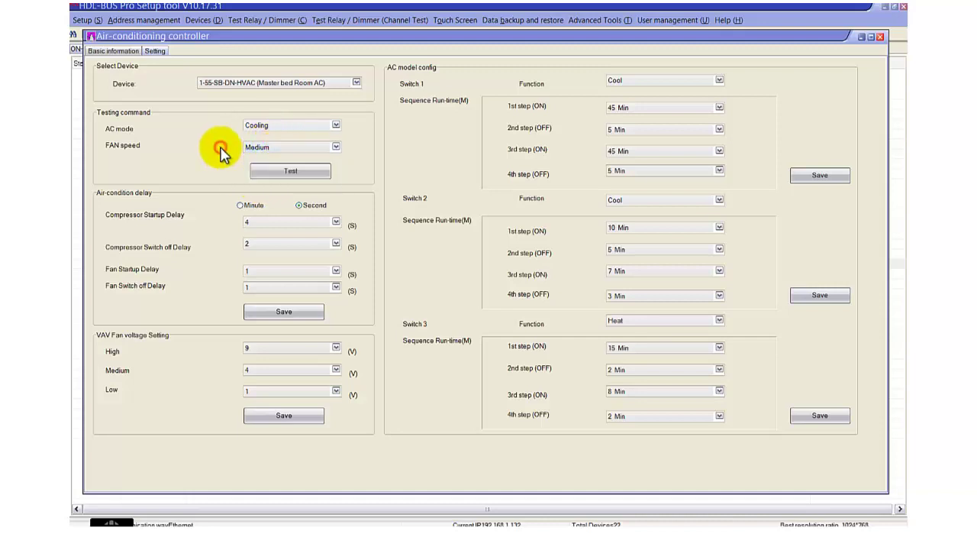
click(268, 168)
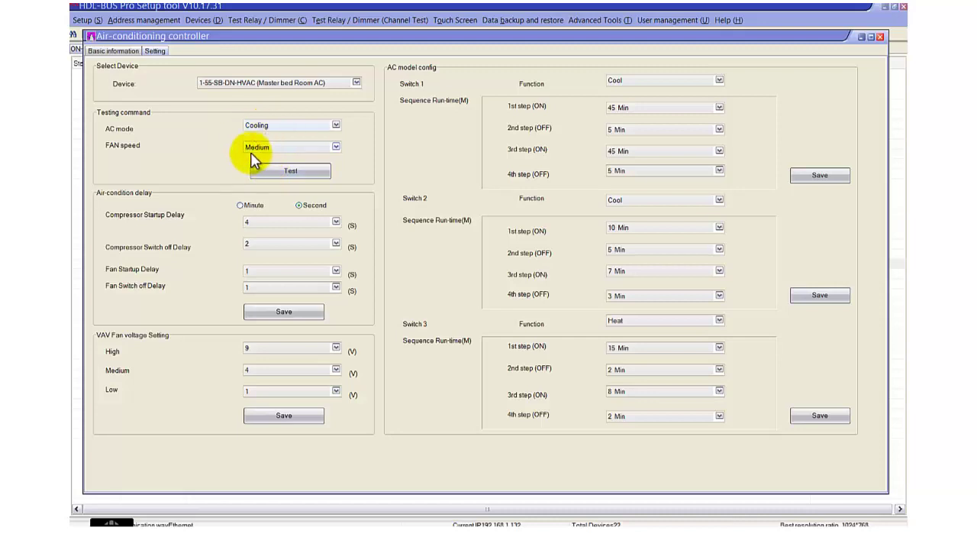
click(261, 152)
Set the compressor switch off delay to 3 seconds and use seconds as the compressor startup delay unit.
click(225, 213)
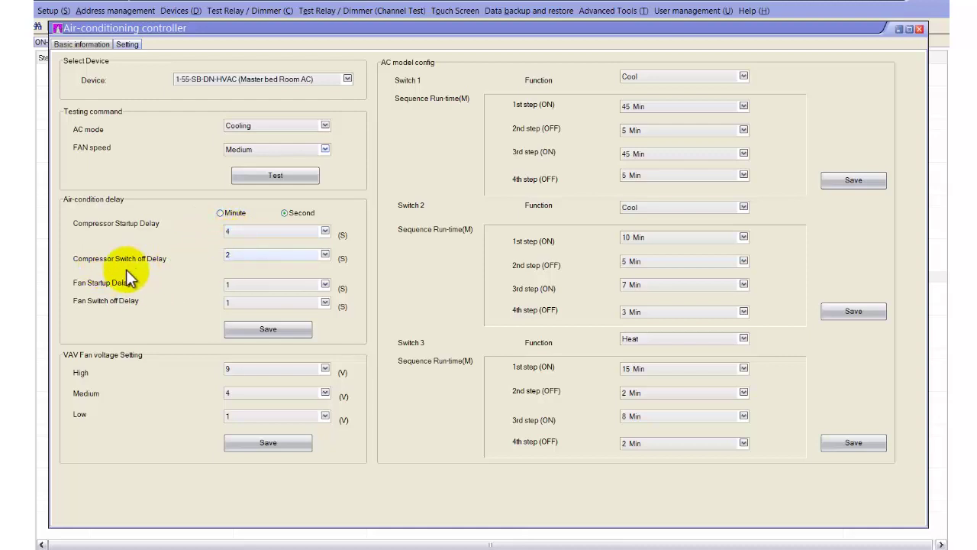
click(233, 255)
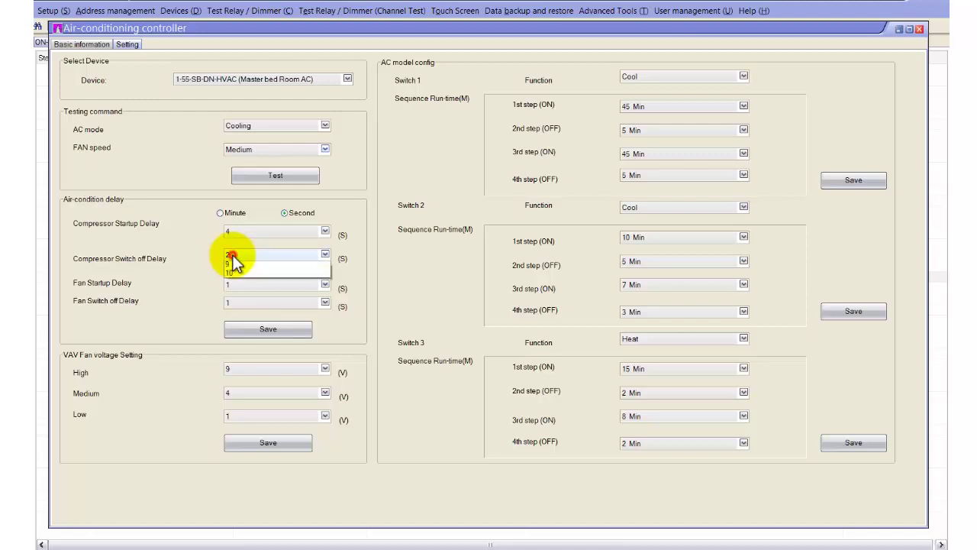
click(232, 284)
click(232, 284)
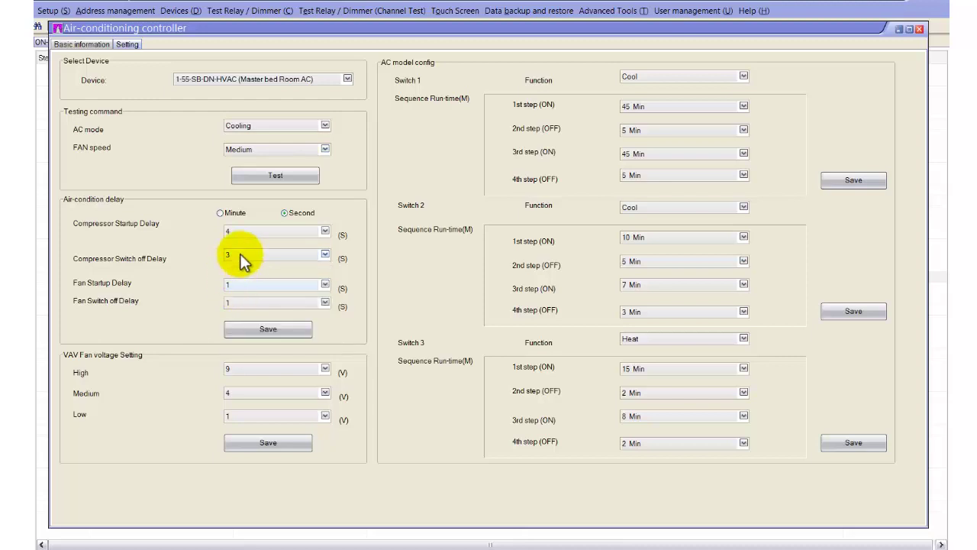
click(220, 214)
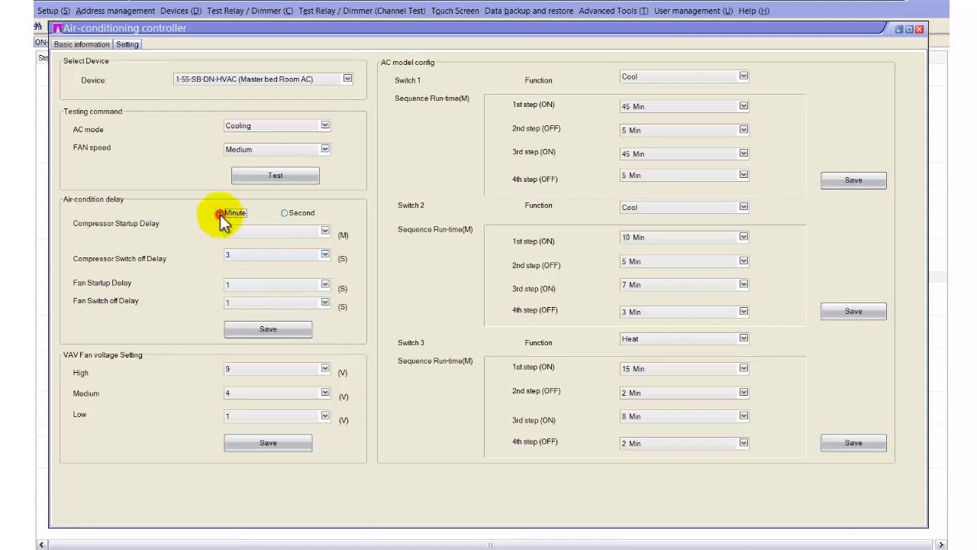
click(284, 213)
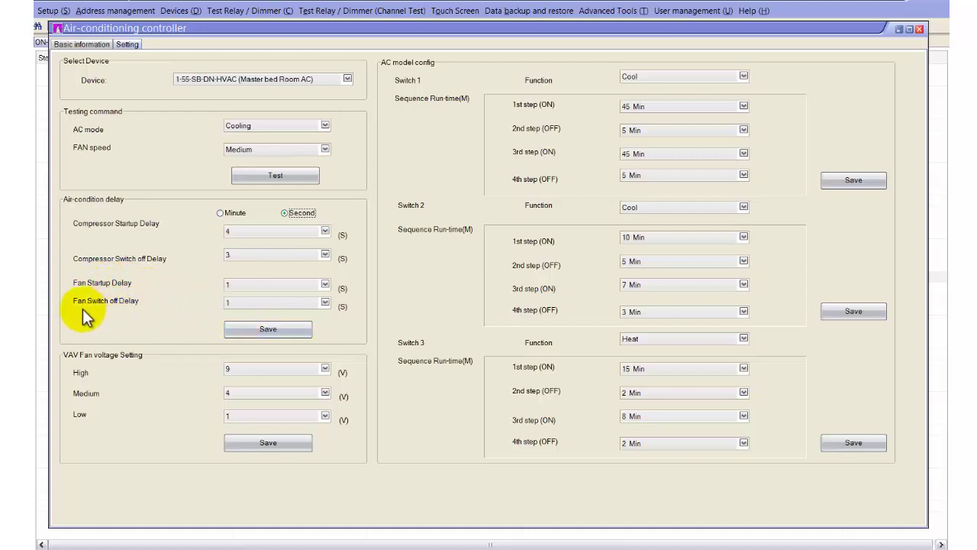
Set both the fan startup delay and the fan switch off delay to 3 seconds and save the air-condition delays.
click(246, 284)
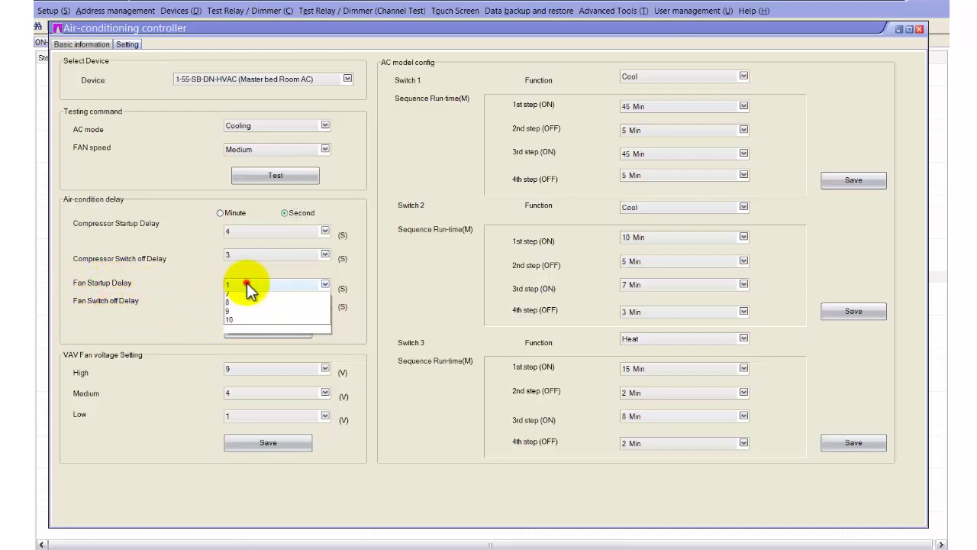
click(237, 313)
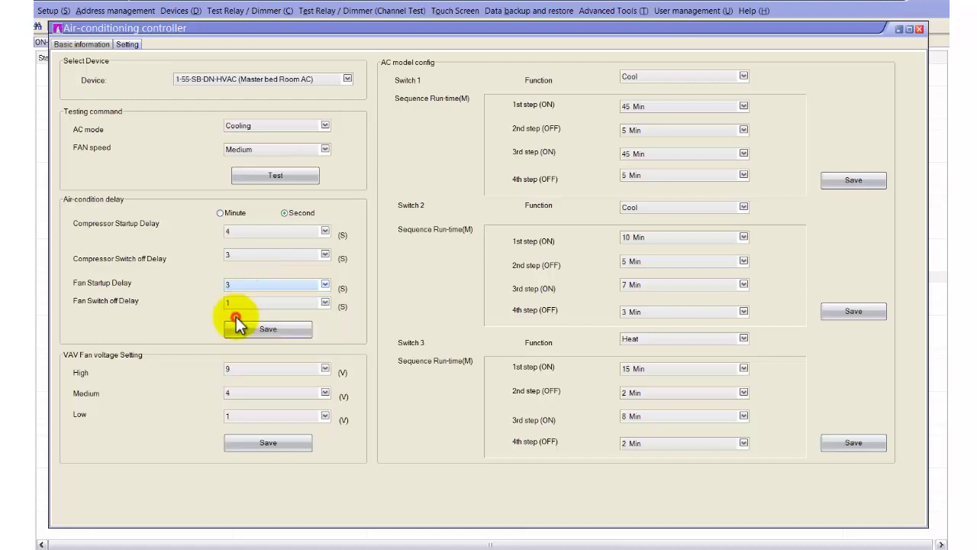
click(237, 304)
click(231, 328)
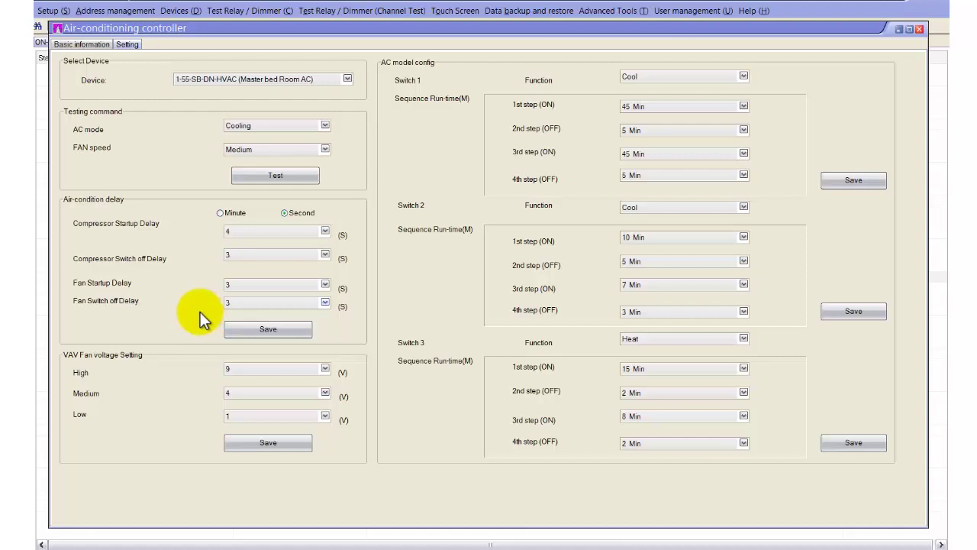
click(248, 330)
click(256, 331)
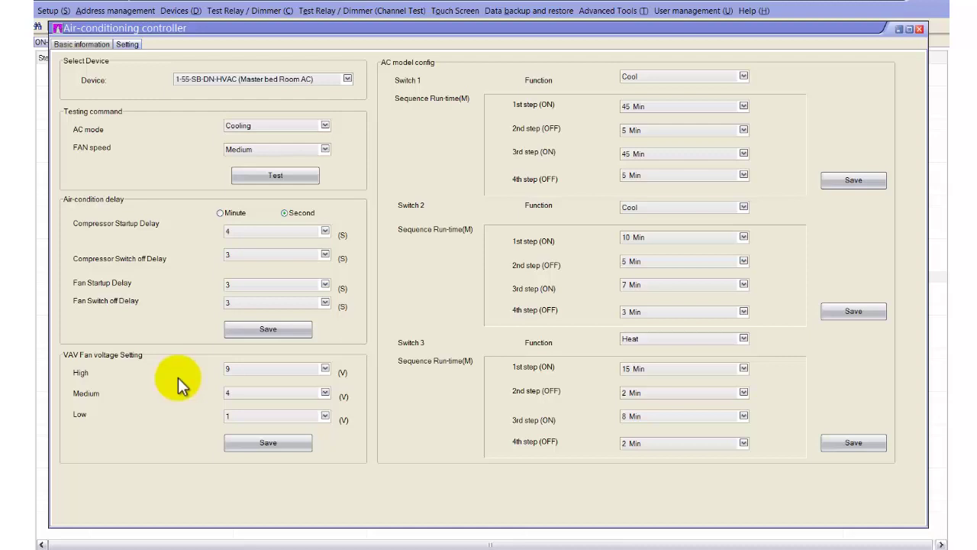
Set the VAV fan voltages to 3 V for low, 6 V for medium and 10 V for high, and save them.
click(261, 414)
click(273, 392)
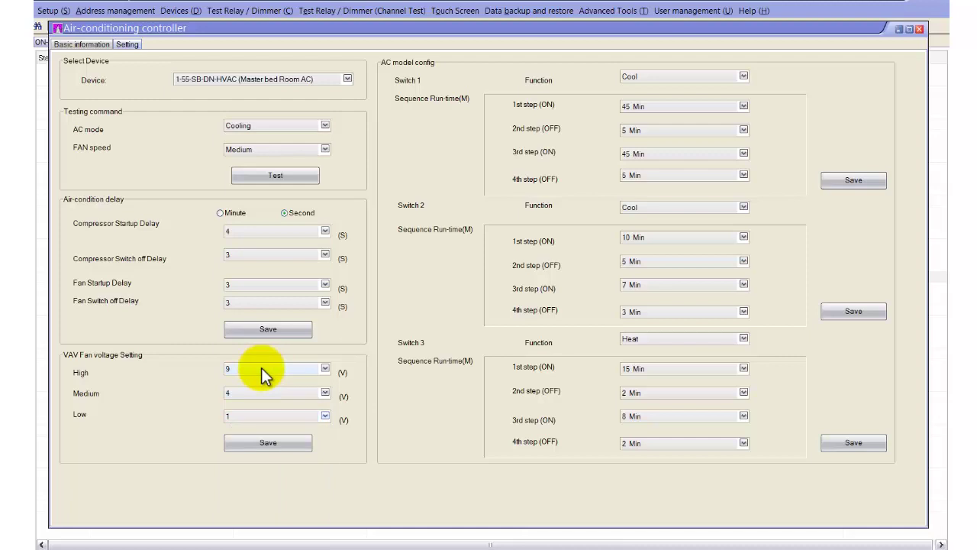
click(252, 414)
click(244, 451)
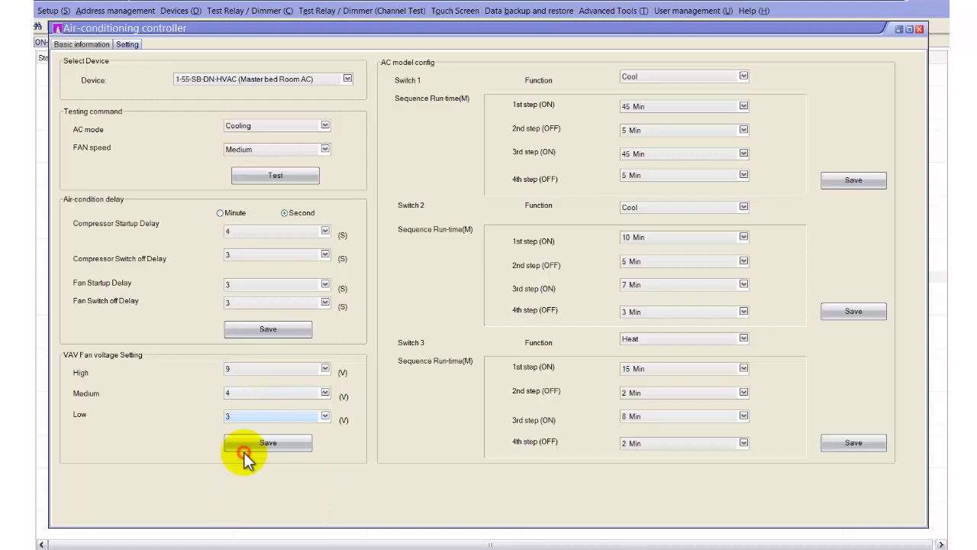
click(256, 393)
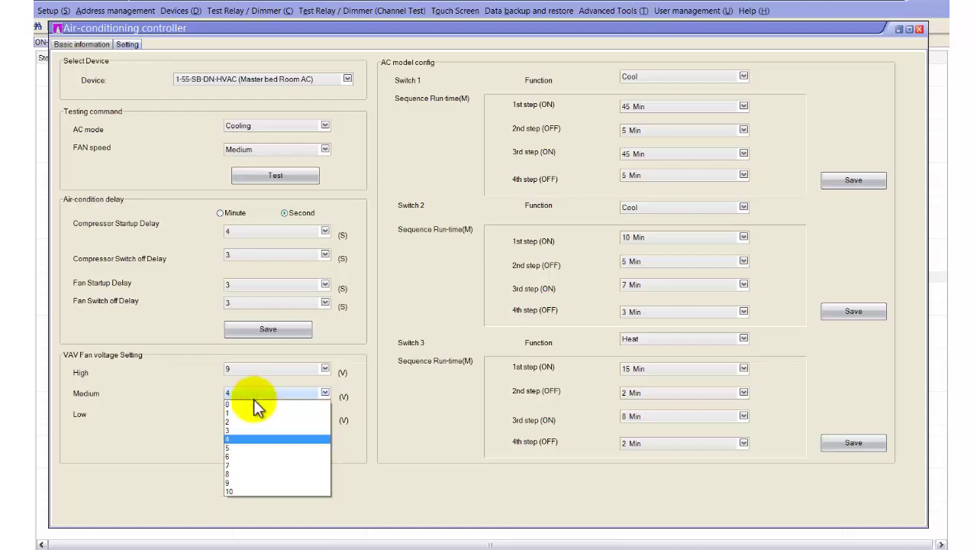
click(242, 457)
click(242, 445)
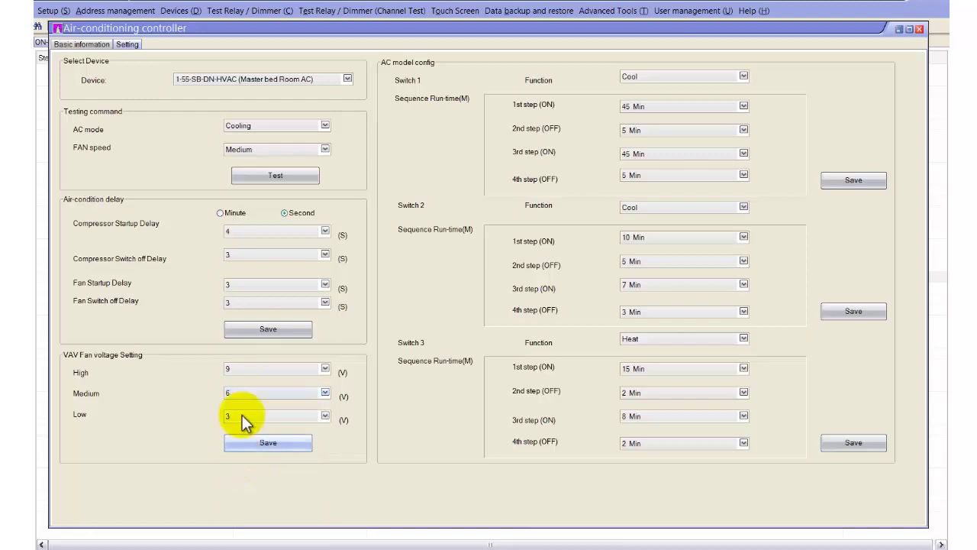
click(243, 369)
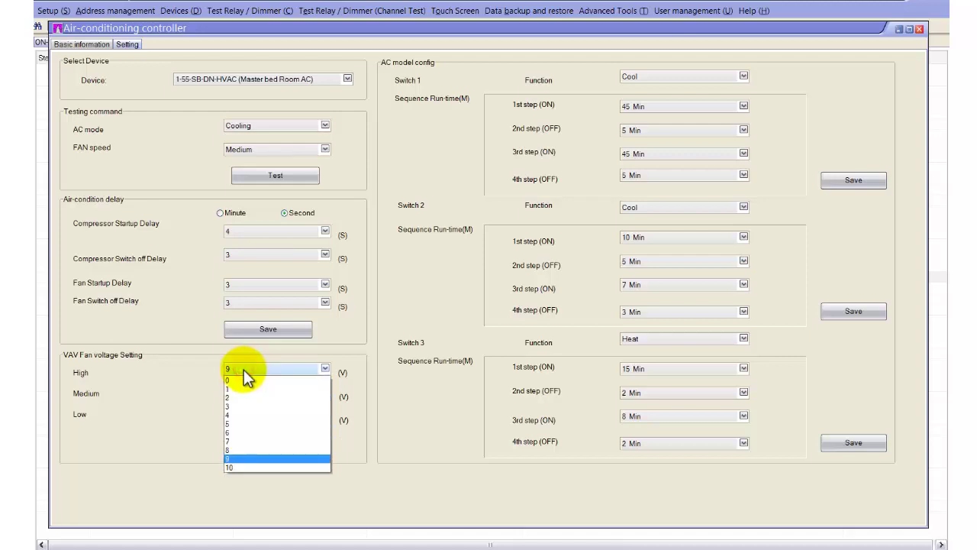
click(234, 469)
click(200, 388)
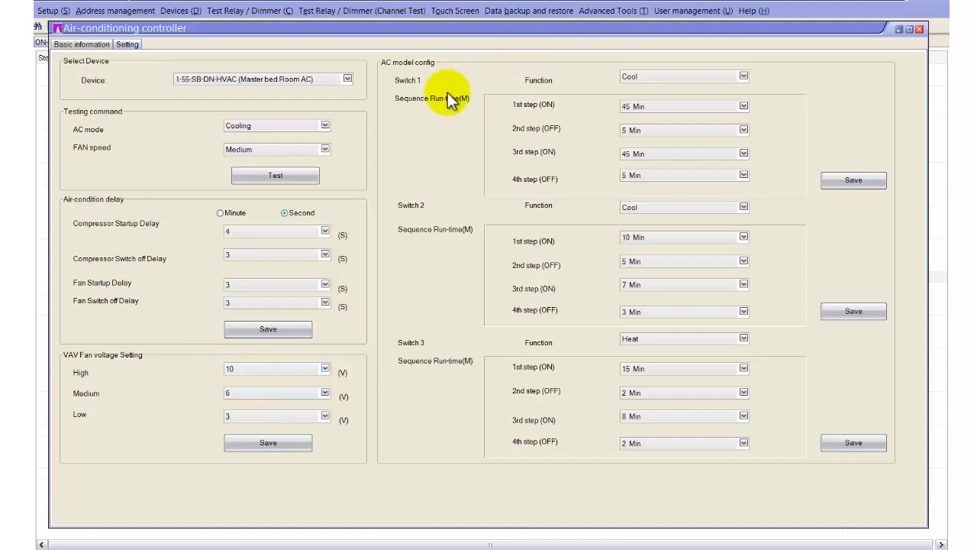
click(282, 444)
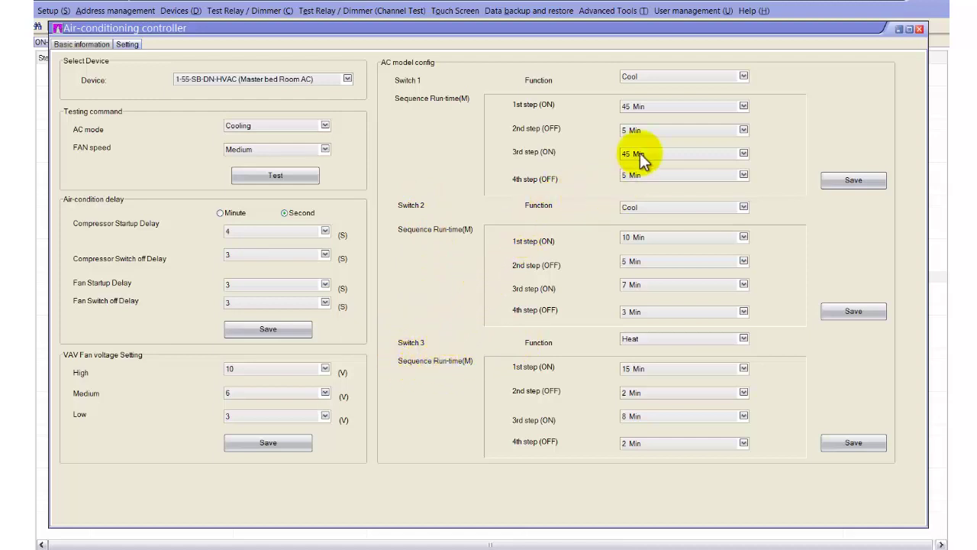
Set Switch 2's function to Heat and select 45 Min as Switch 1's first ON step.
click(643, 204)
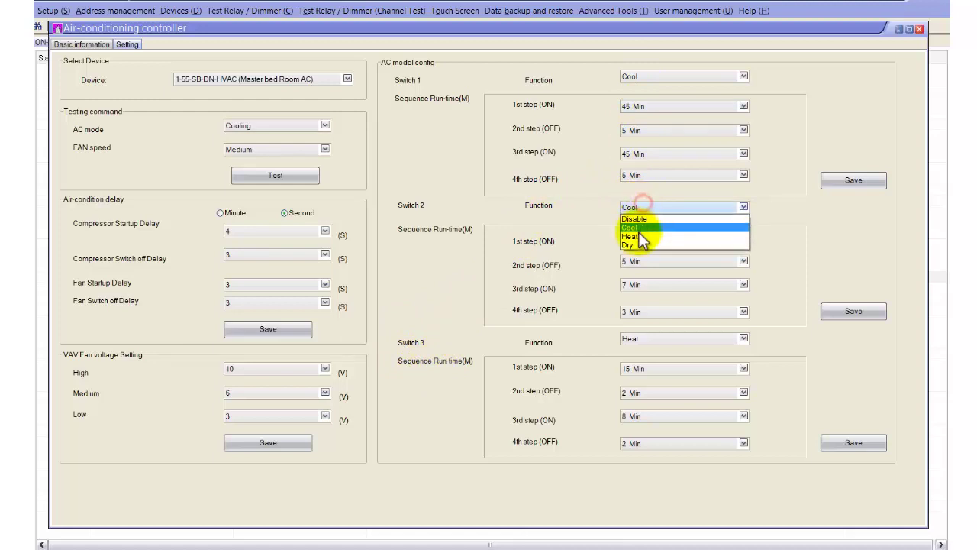
click(637, 236)
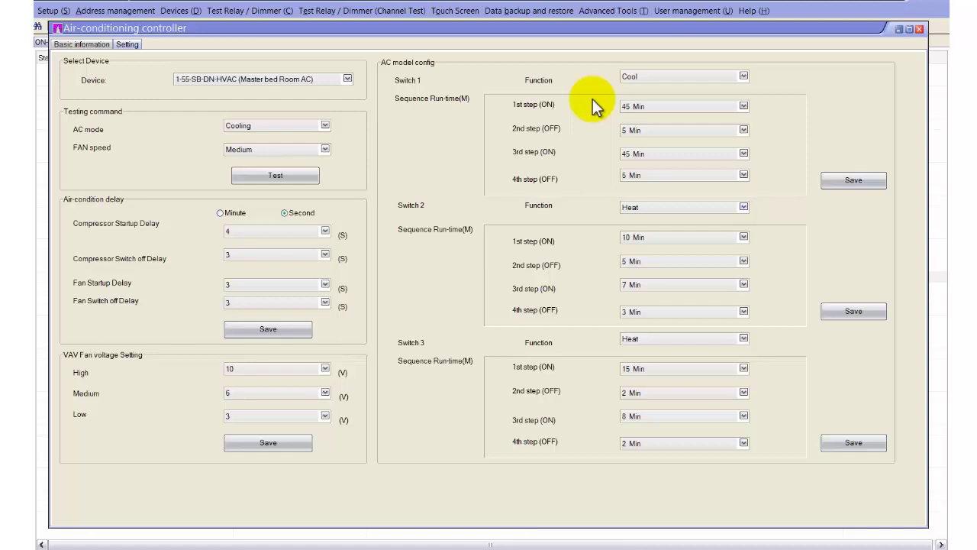
click(636, 105)
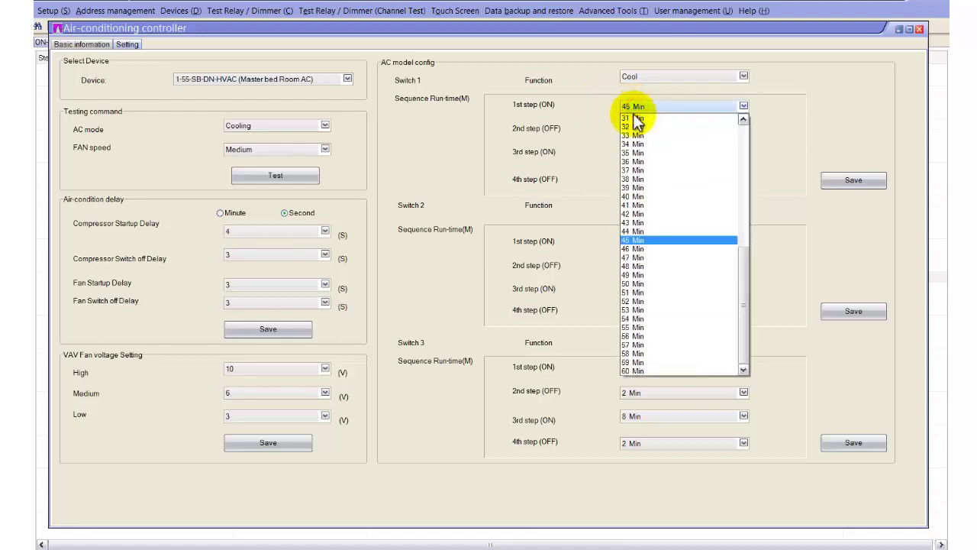
click(632, 241)
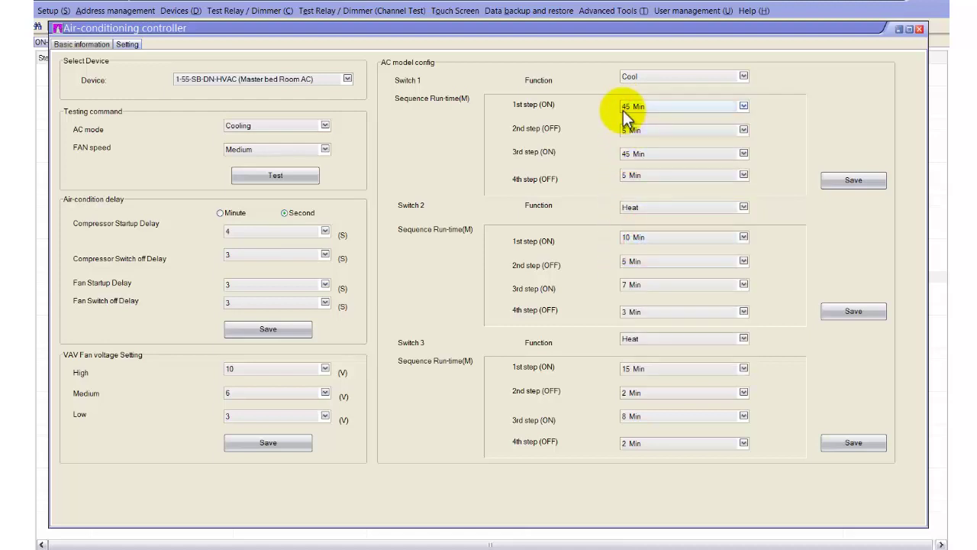
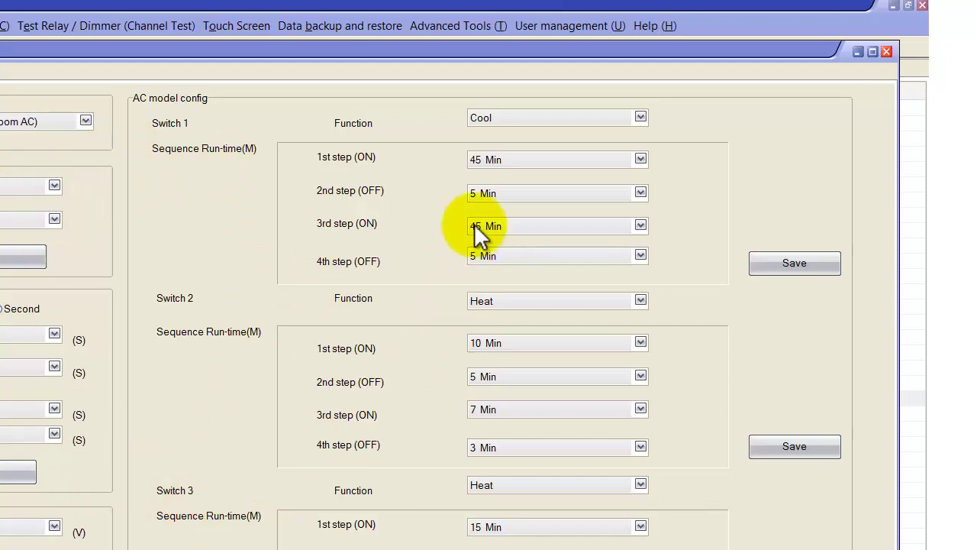
Close the air-conditioning controller's settings and open the Master DLP panel from the device list.
click(886, 50)
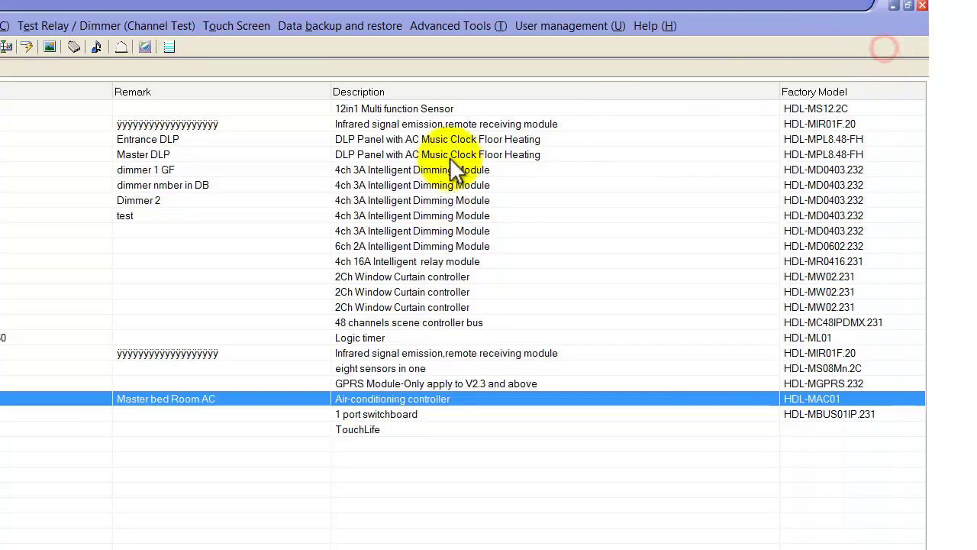
click(234, 156)
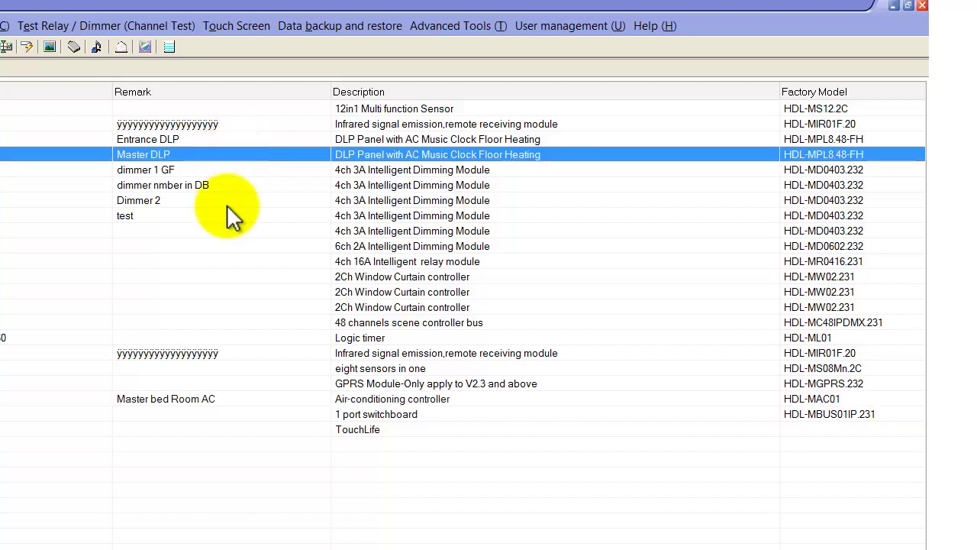
click(297, 395)
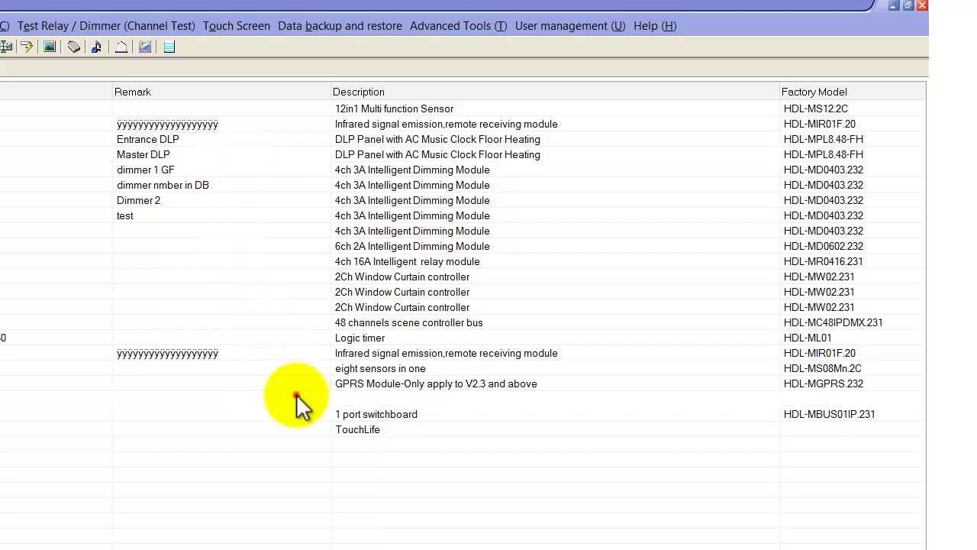
click(251, 149)
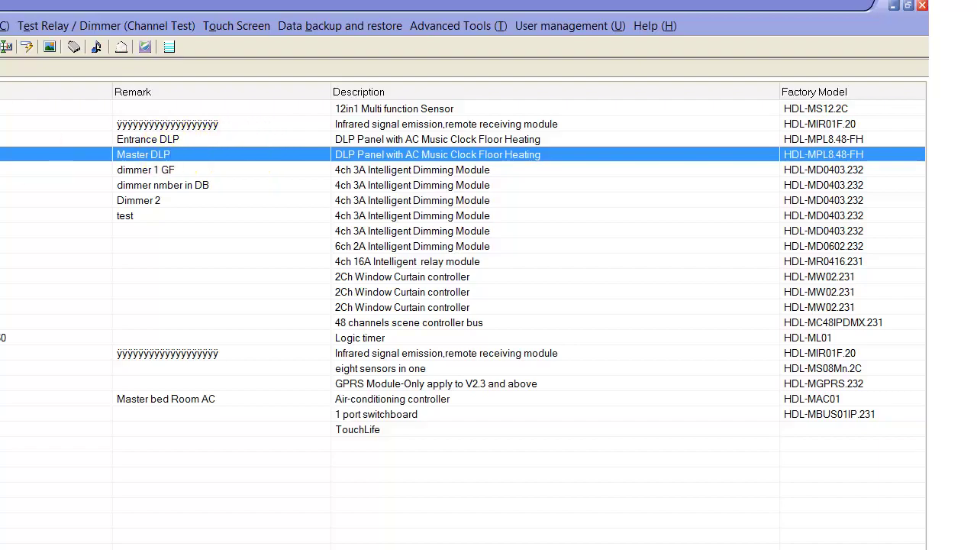
double_click(201, 108)
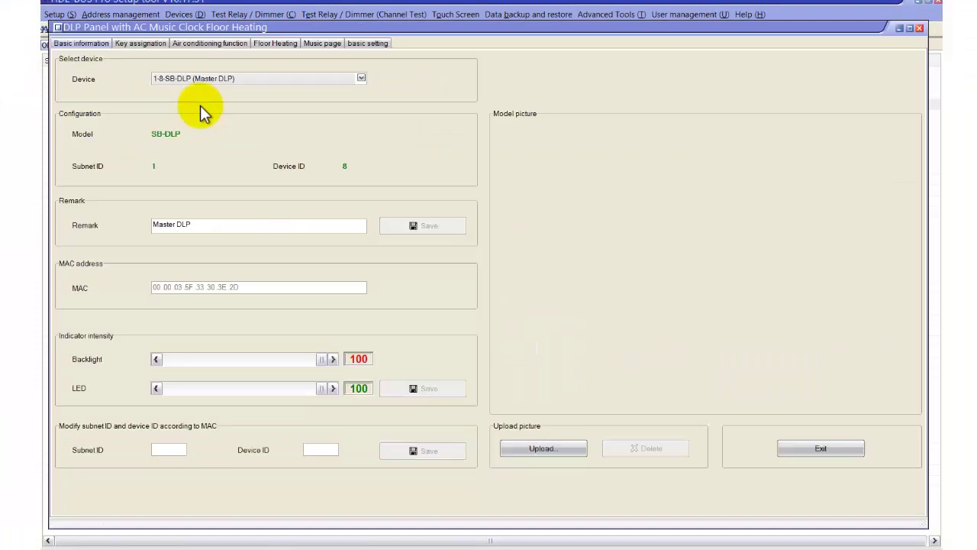
Change the panel's remark to Master Bed Room DLP and save it.
drag(202, 223, 125, 223)
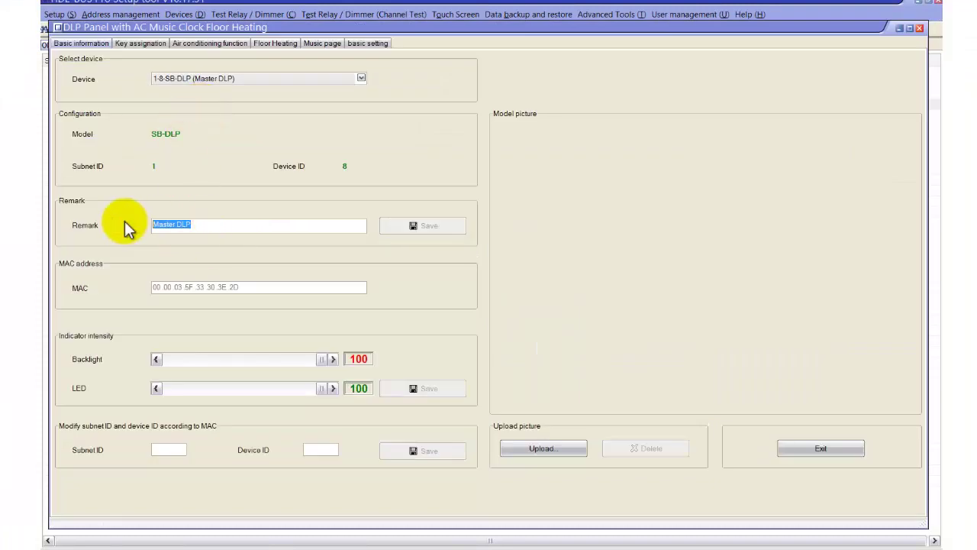
text(Master )
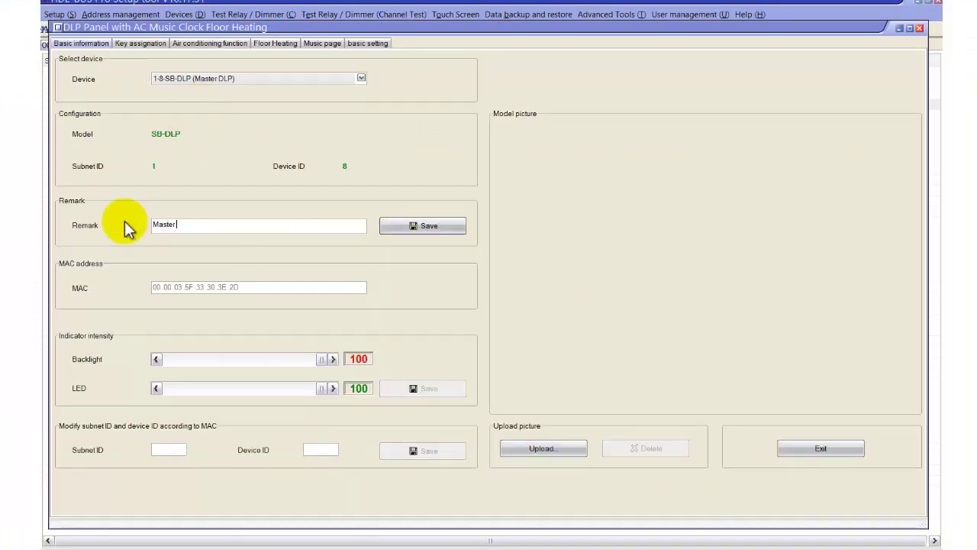
text(Bed Room DLP)
click(400, 226)
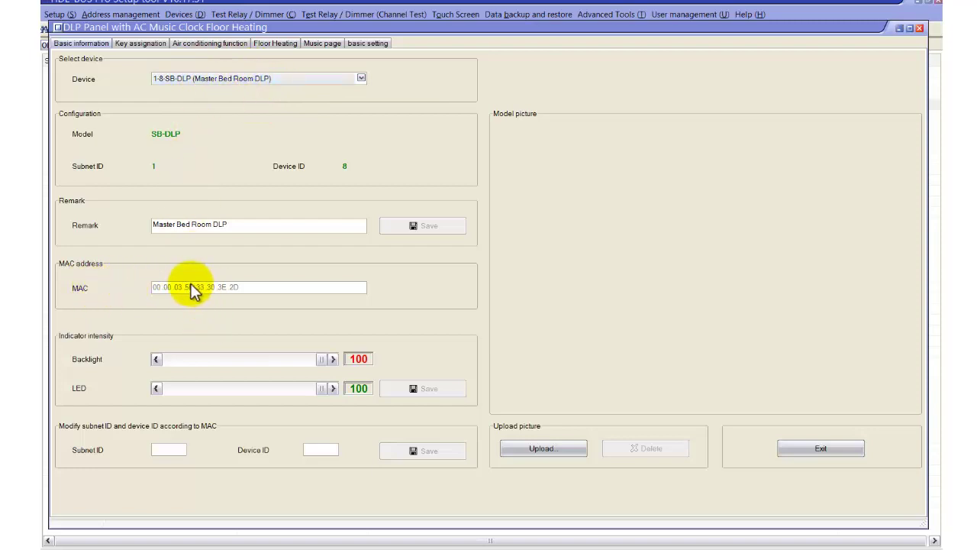
Set the panel's backlight intensity to 100 and open its air conditioning function settings.
mouse_move(314, 365)
mouse_down()
mouse_move(251, 364)
mouse_move(327, 366)
mouse_up()
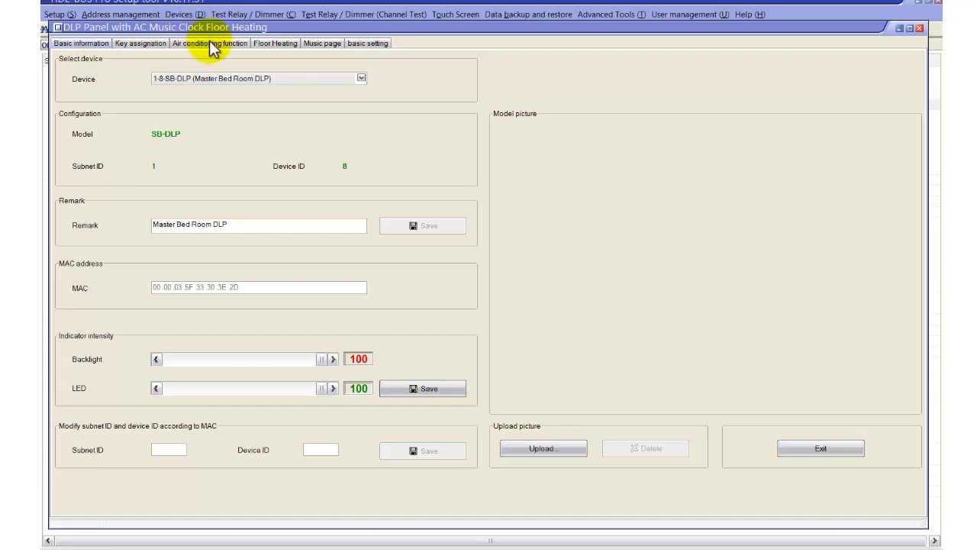
click(131, 41)
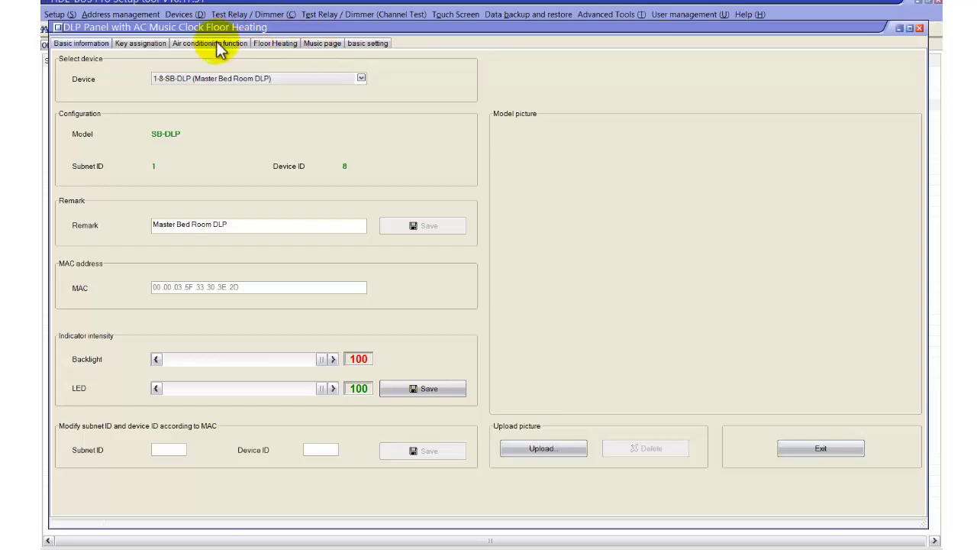
click(216, 43)
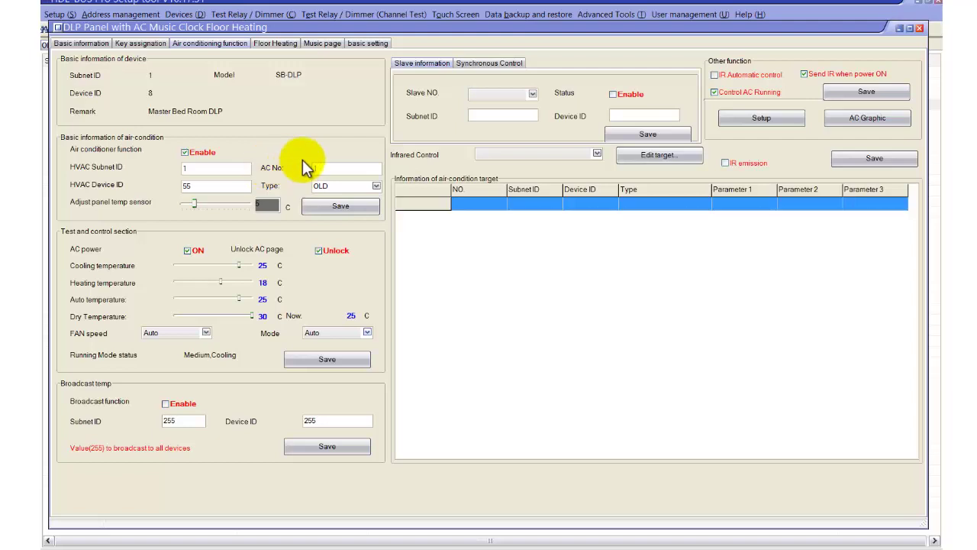
Link the panel to HVAC subnet ID 1 and device ID 55 with a panel temperature sensor adjustment of 5 C, and save.
double_click(187, 168)
double_click(203, 187)
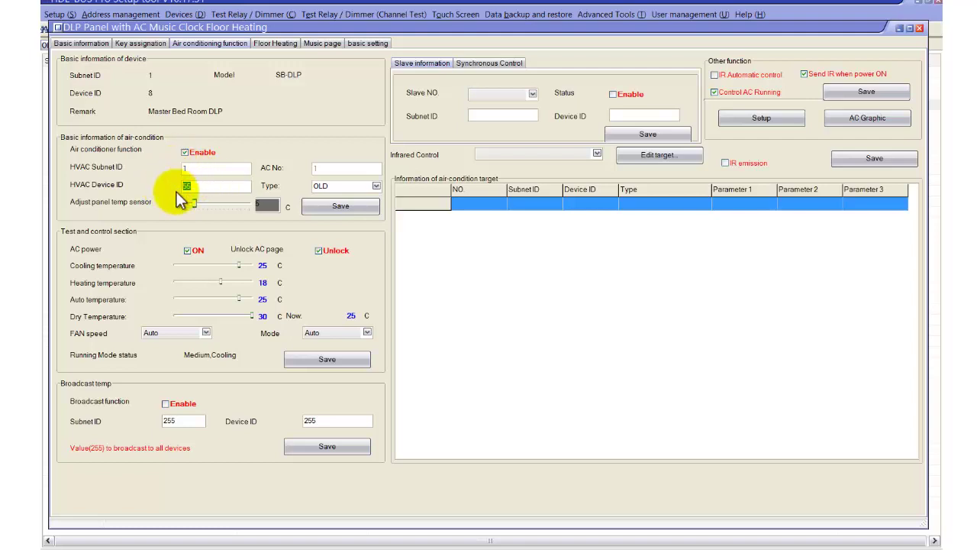
click(323, 205)
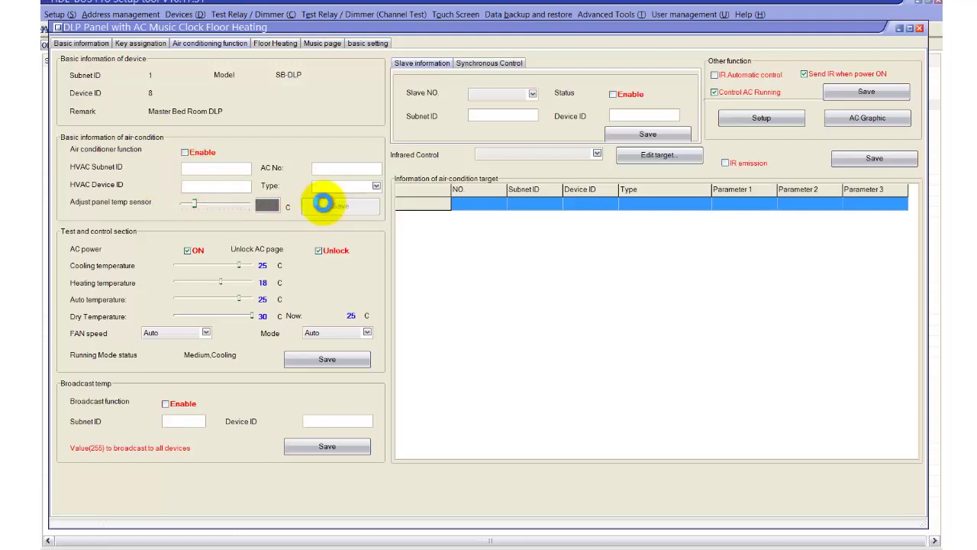
click(221, 173)
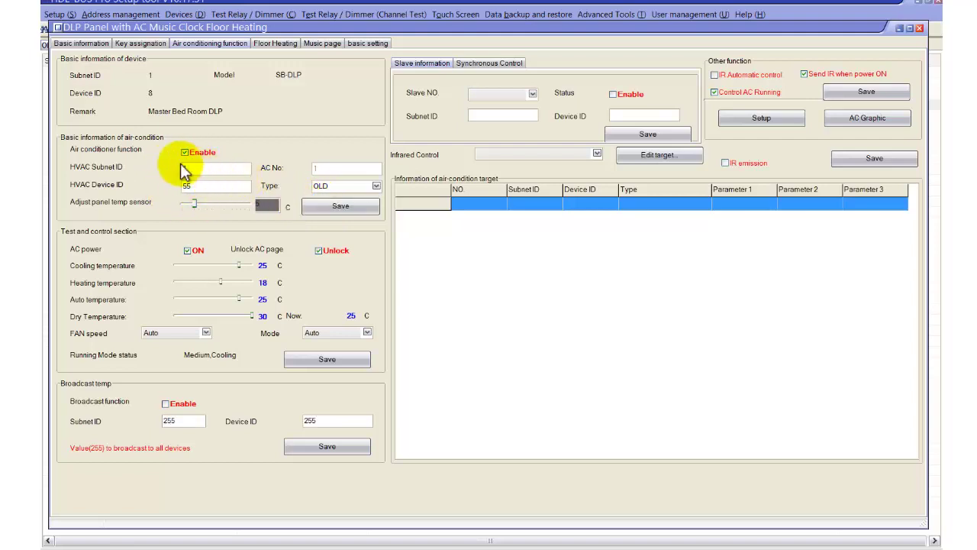
key(BackSpace)
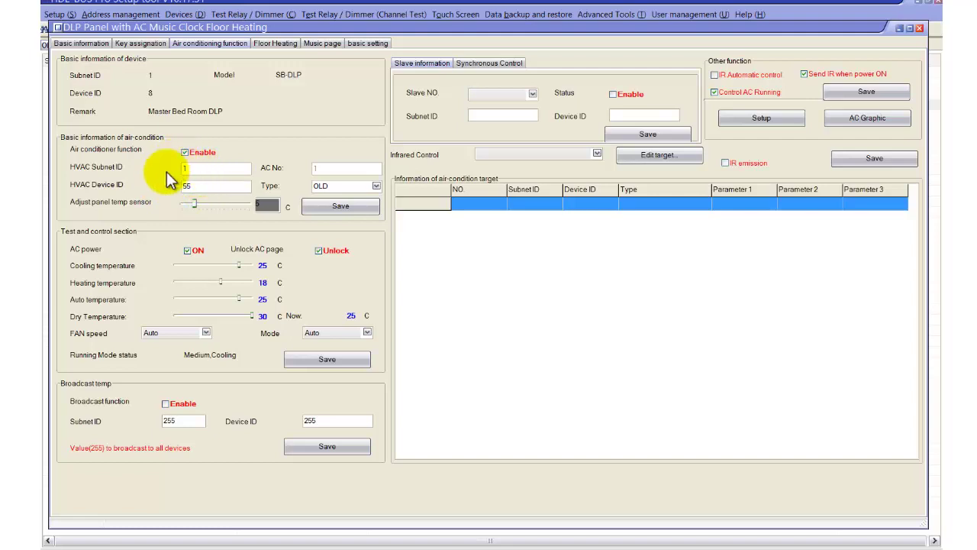
text(1)
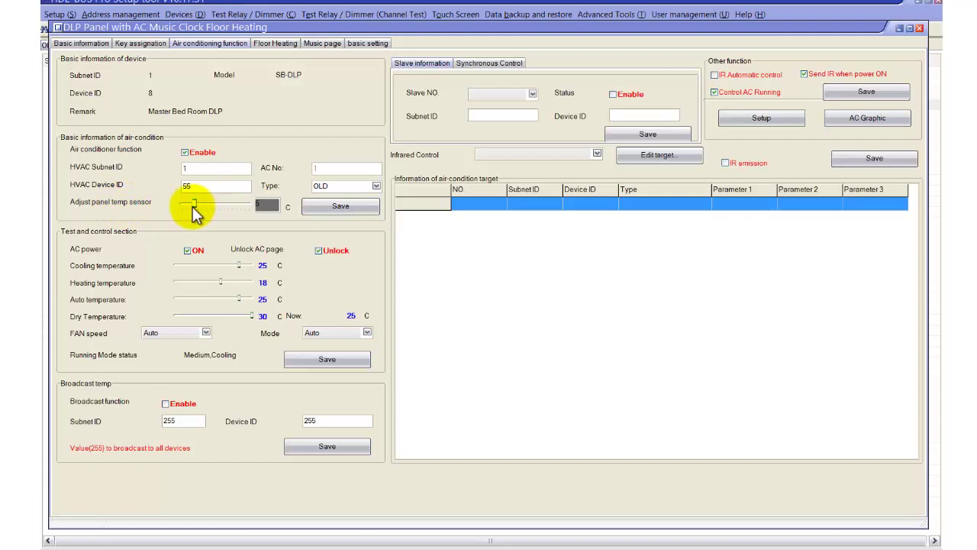
mouse_move(193, 208)
mouse_down()
mouse_move(230, 210)
mouse_move(195, 207)
mouse_up()
click(321, 206)
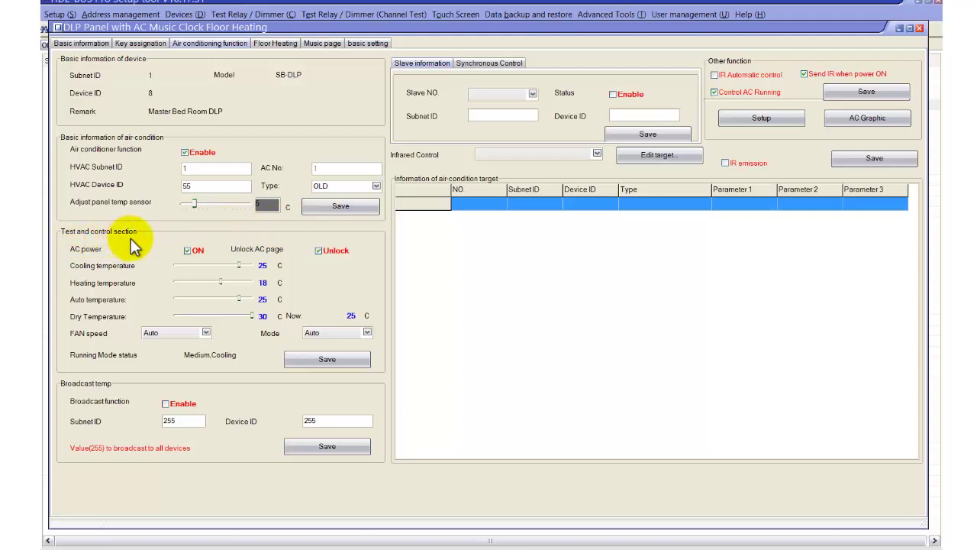
Set the panel's AC test fan speed to High and mode to Cooling, and save.
click(190, 256)
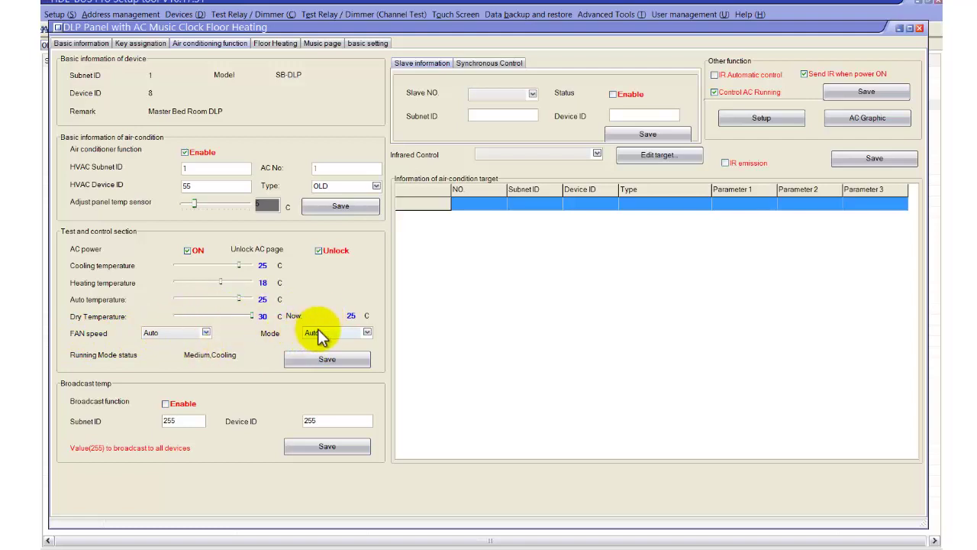
click(192, 333)
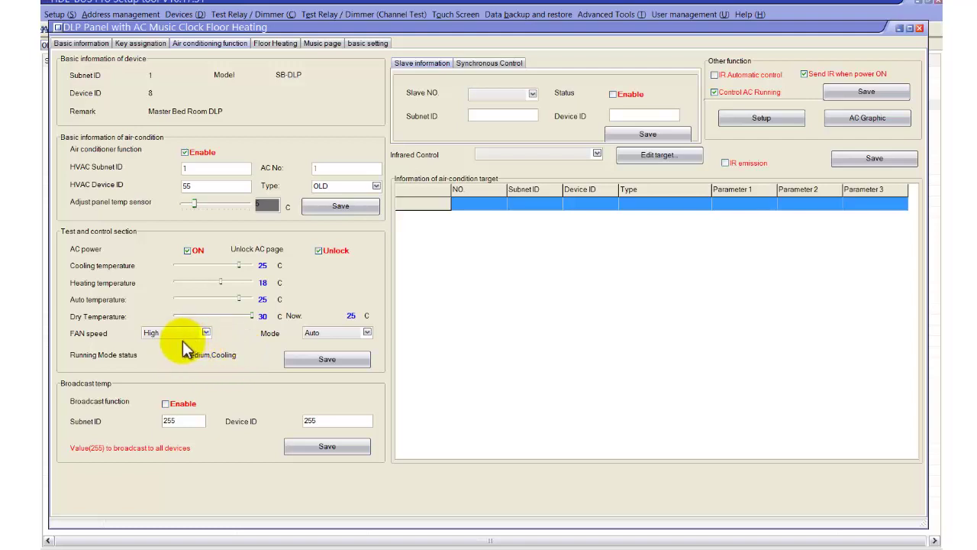
click(318, 335)
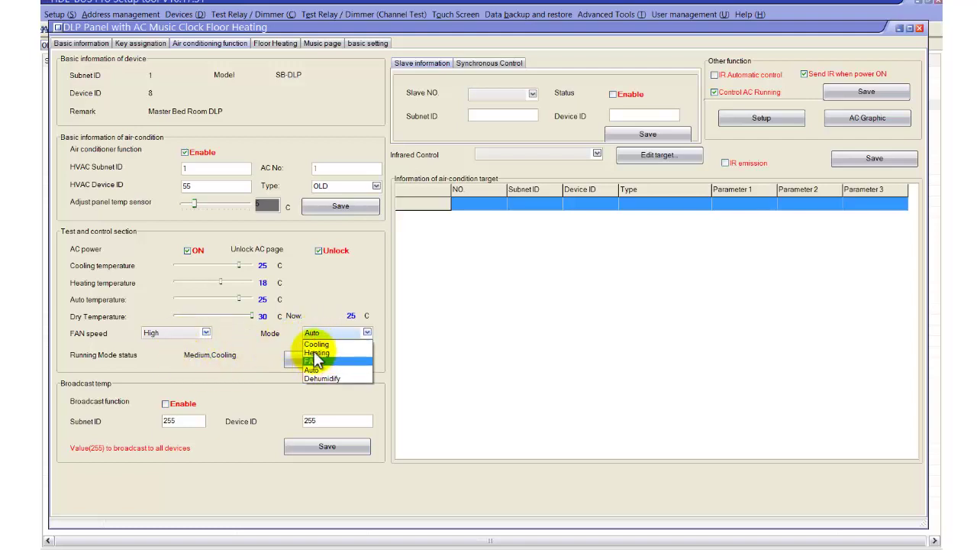
click(315, 343)
click(187, 342)
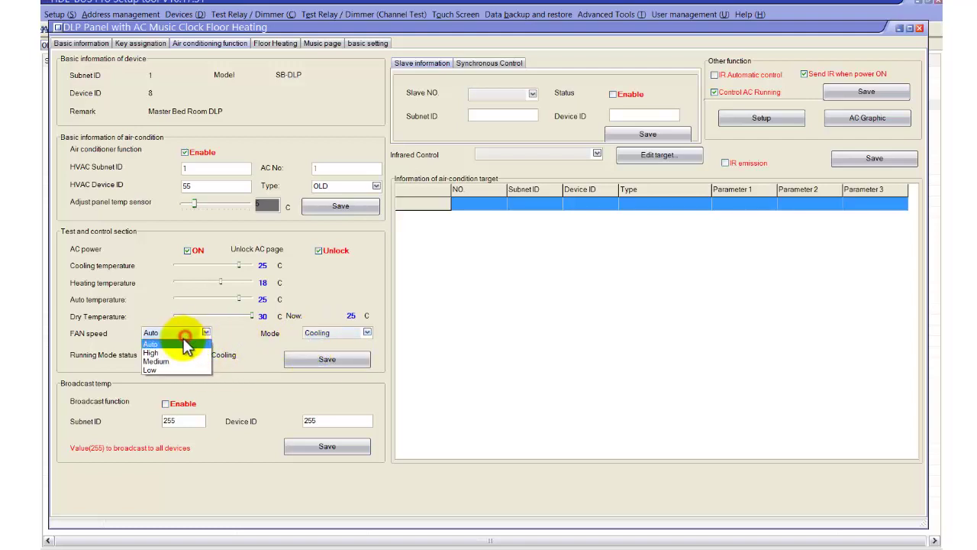
click(175, 352)
click(316, 356)
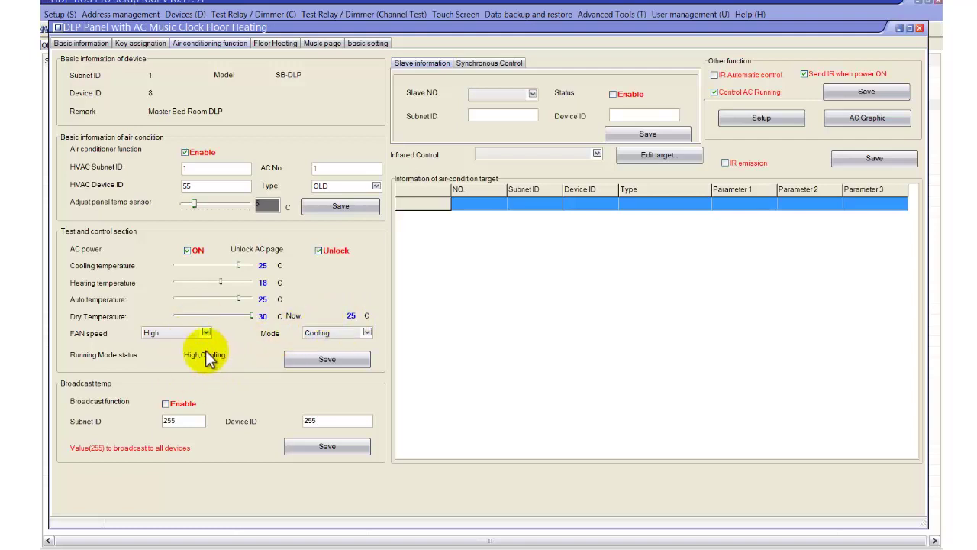
drag(196, 185, 185, 187)
click(185, 186)
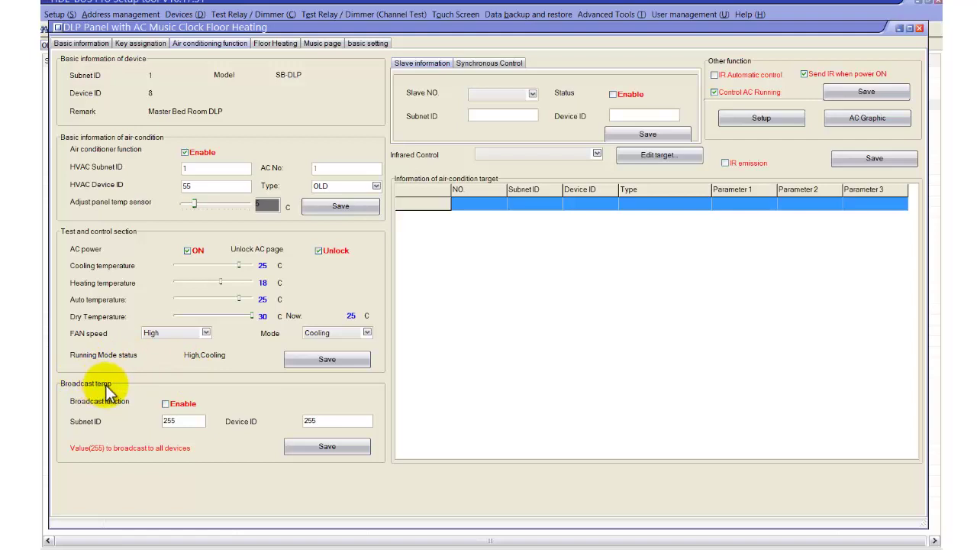
click(166, 404)
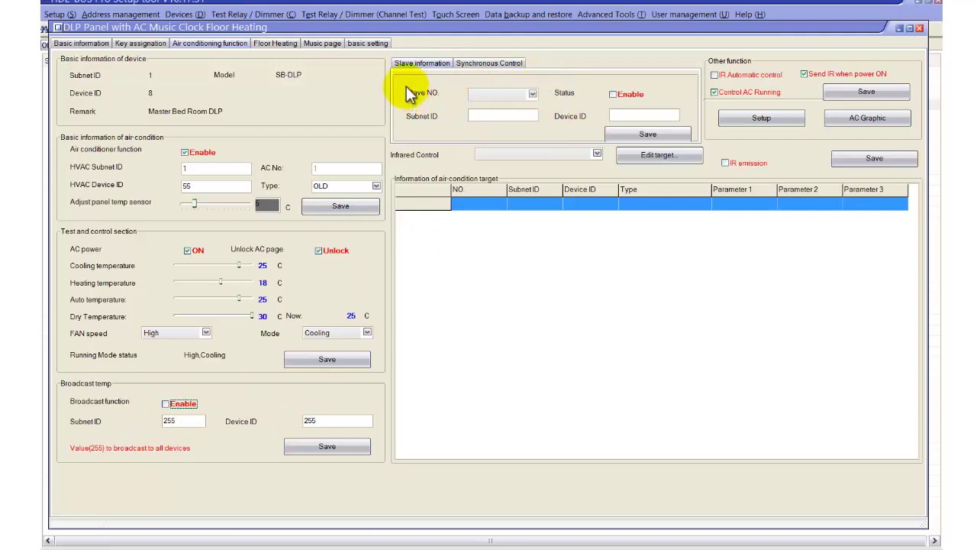
Review the subnet and device IDs of slave number 1 and the synchronous control settings.
click(430, 64)
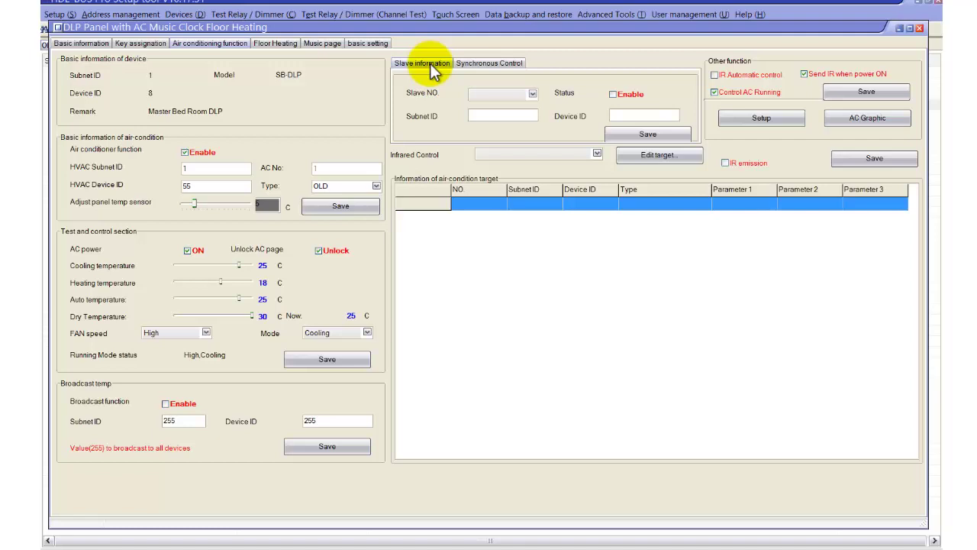
click(492, 93)
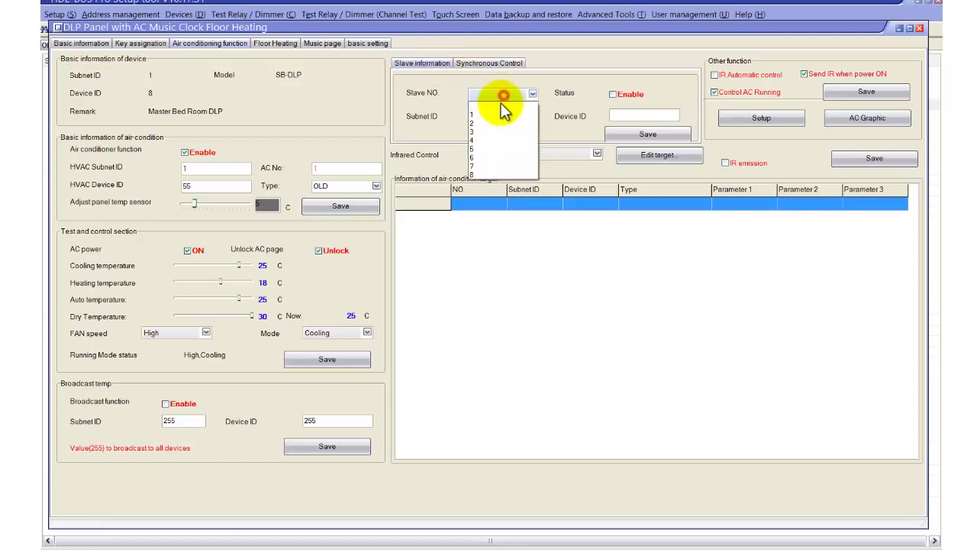
click(474, 118)
click(467, 96)
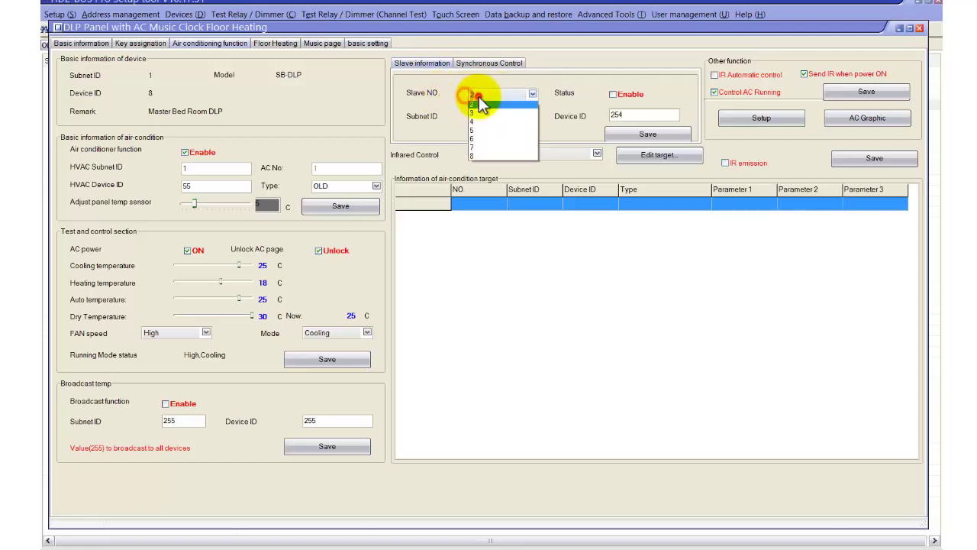
click(483, 118)
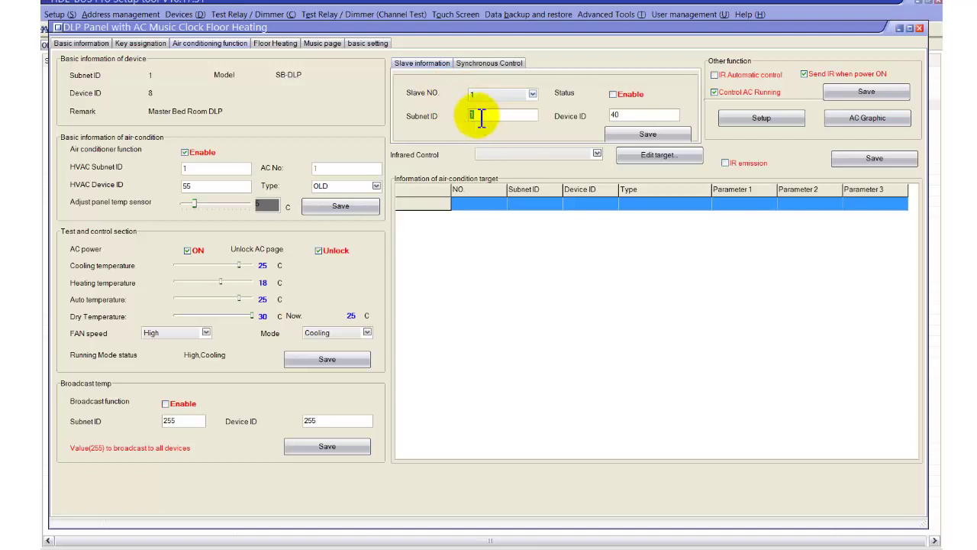
drag(645, 114, 586, 116)
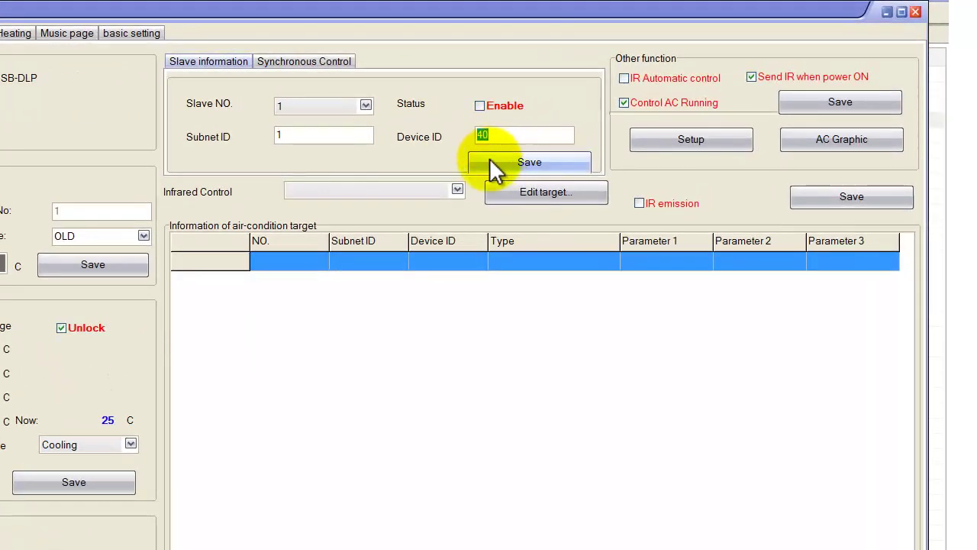
click(378, 158)
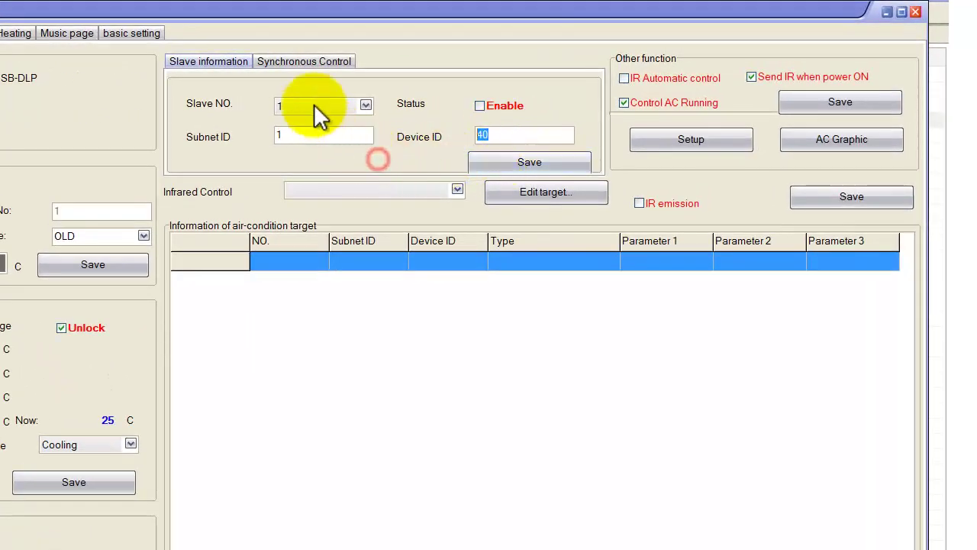
click(290, 60)
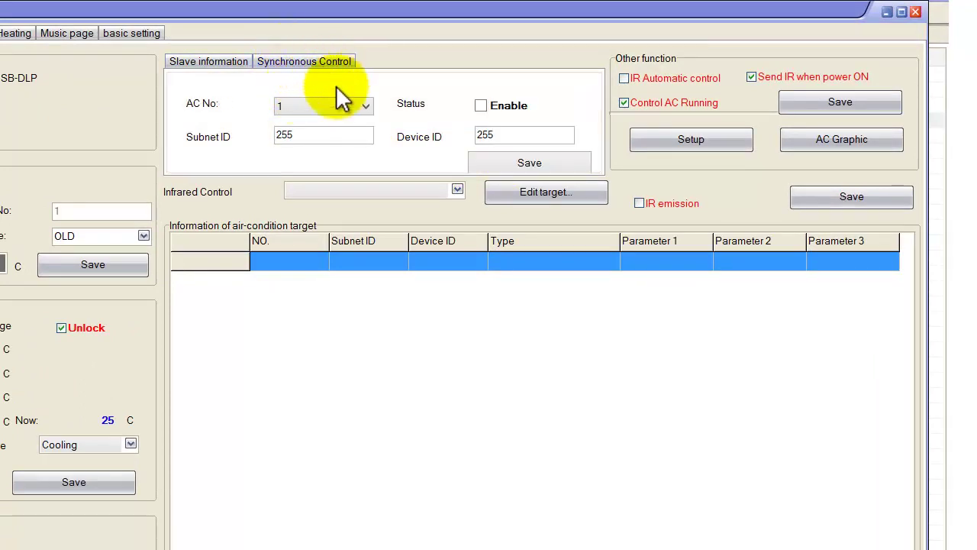
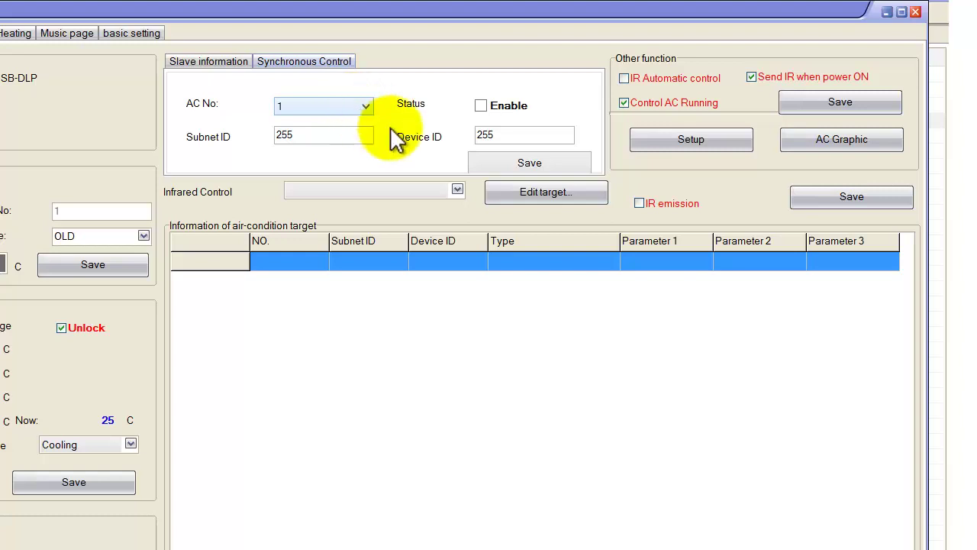
Edit the target of the OFF infrared control command, giving it subnet ID 1 and device ID 80.
click(456, 189)
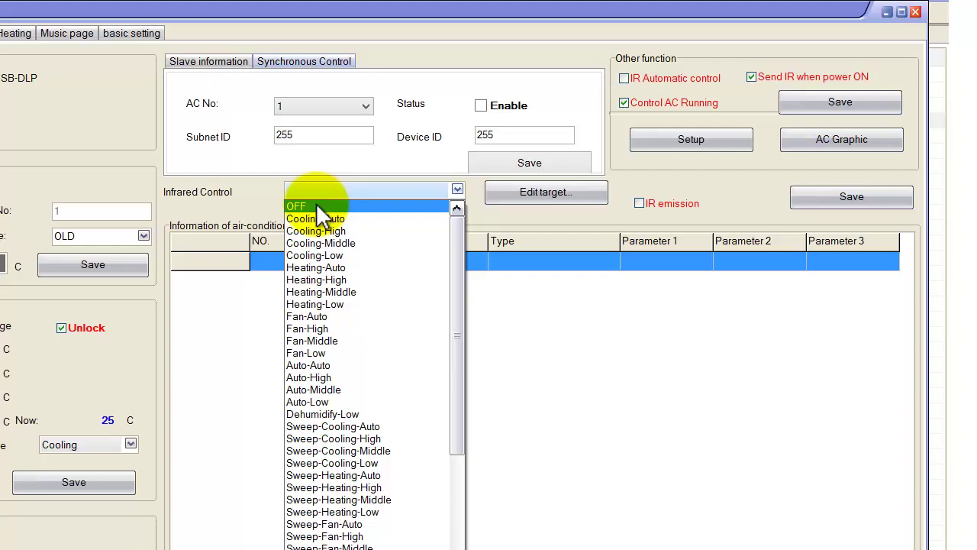
click(315, 206)
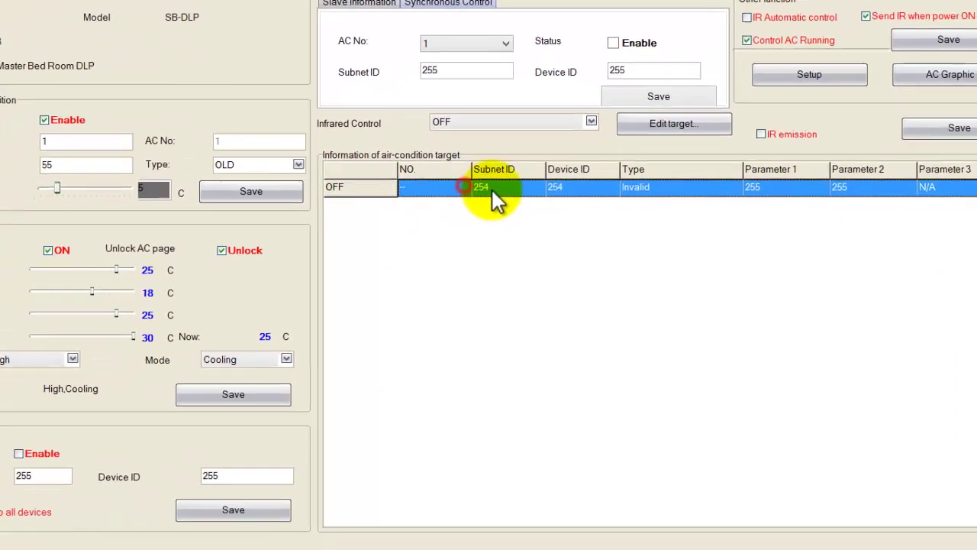
double_click(351, 260)
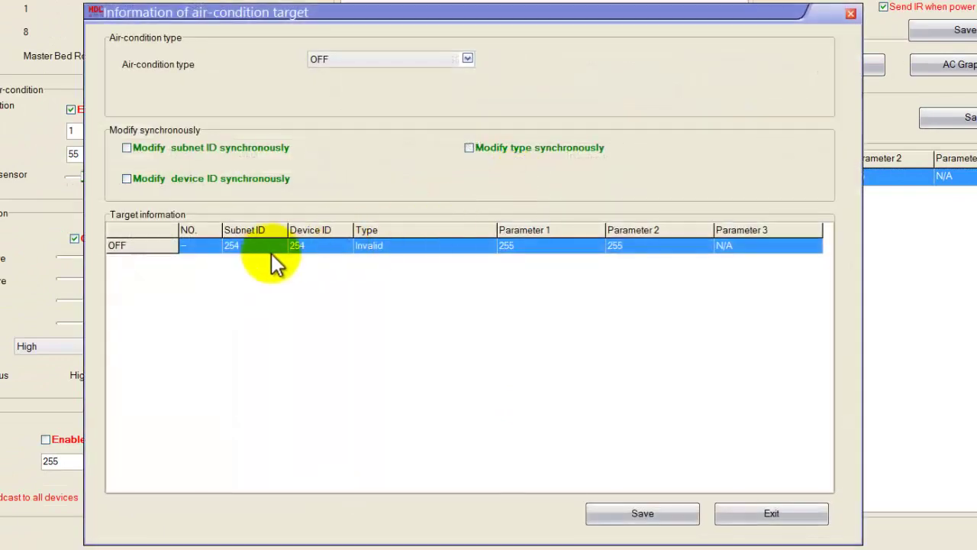
click(263, 245)
click(263, 245)
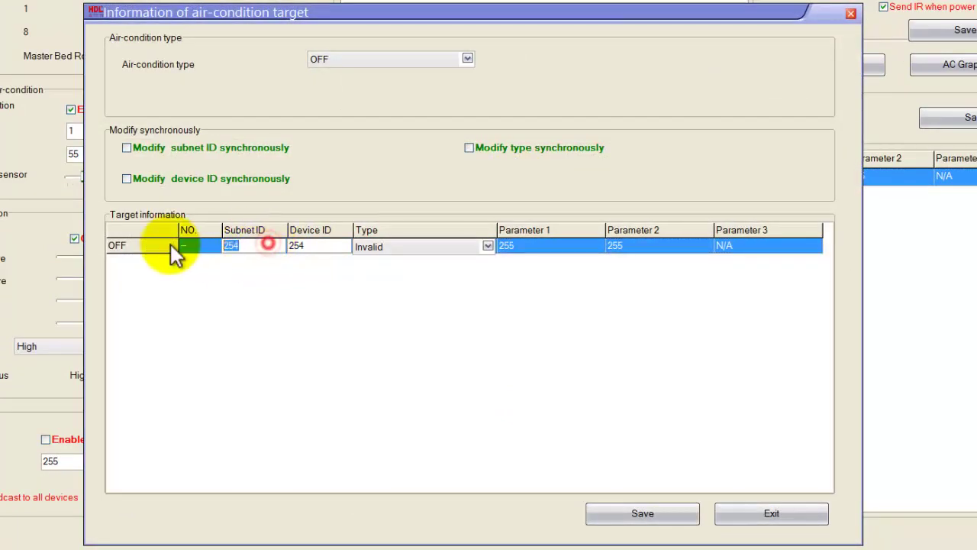
text(1)
click(315, 243)
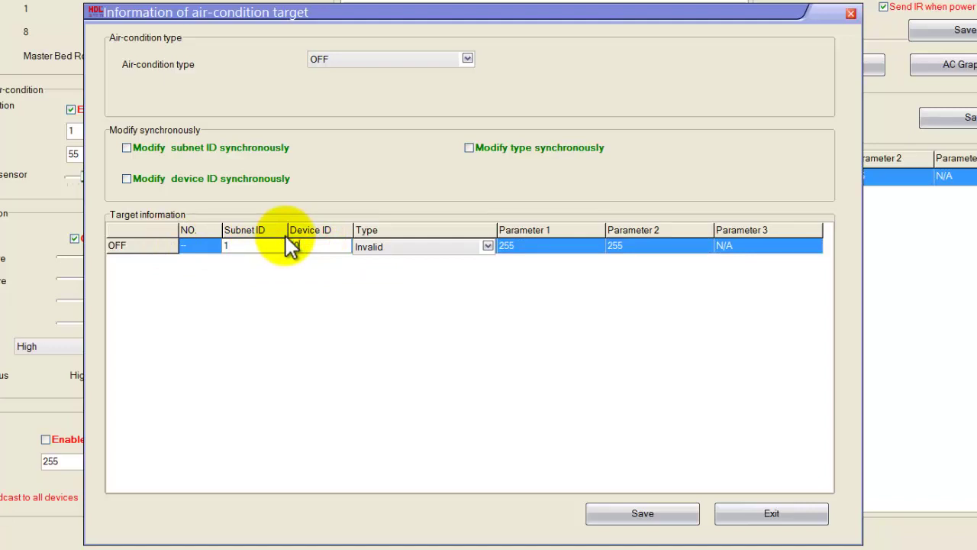
text(80)
Make the OFF command's target a Universal switch with switch number 1 and status On, save it and exit the target editor.
click(468, 249)
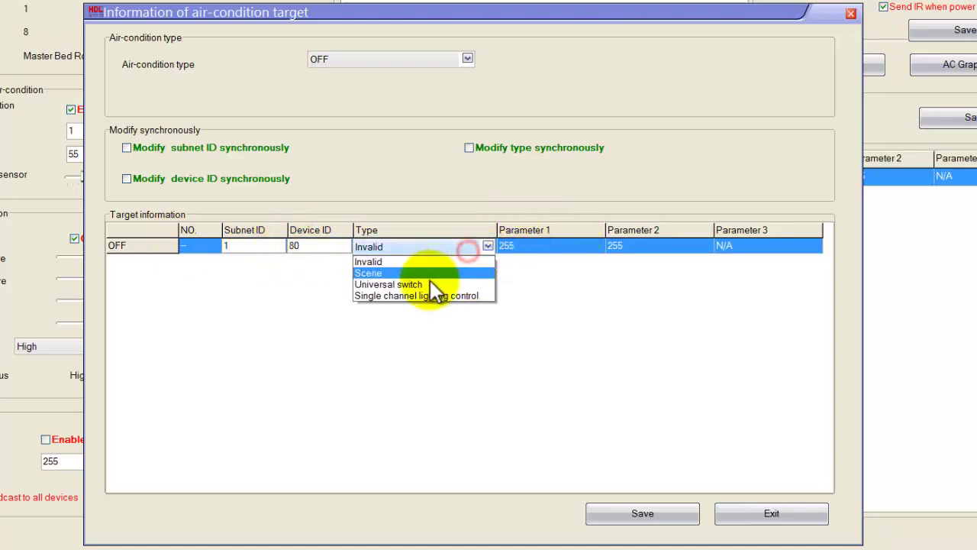
click(420, 283)
click(527, 246)
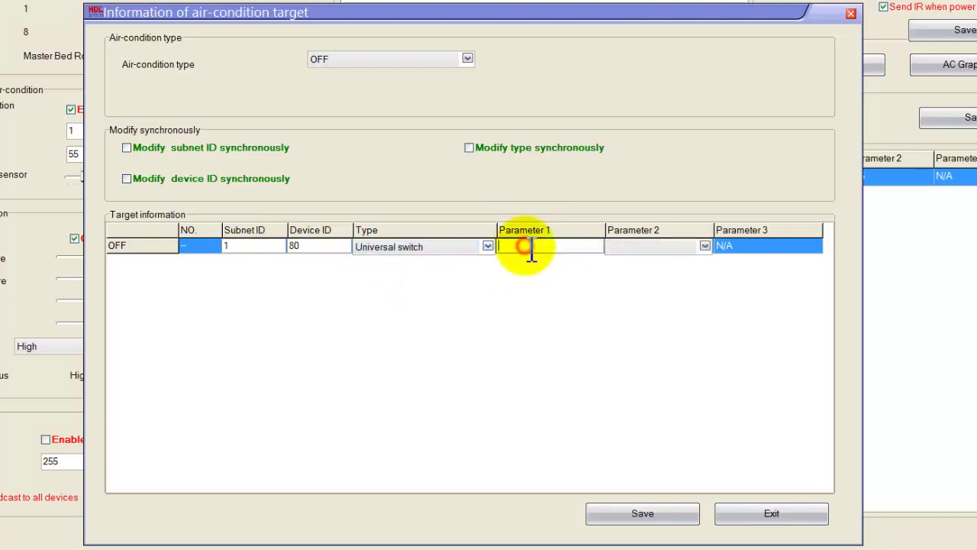
text(1)
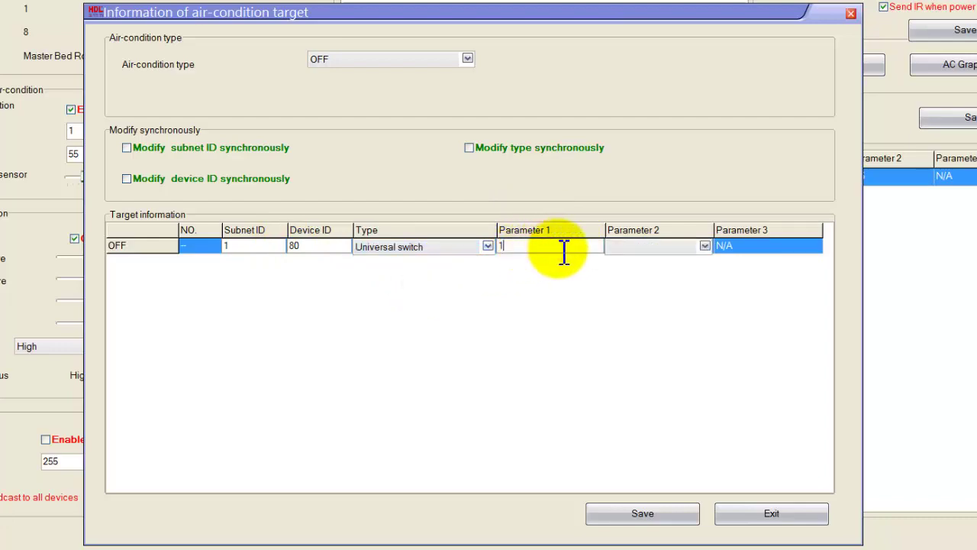
click(663, 246)
click(629, 270)
click(640, 511)
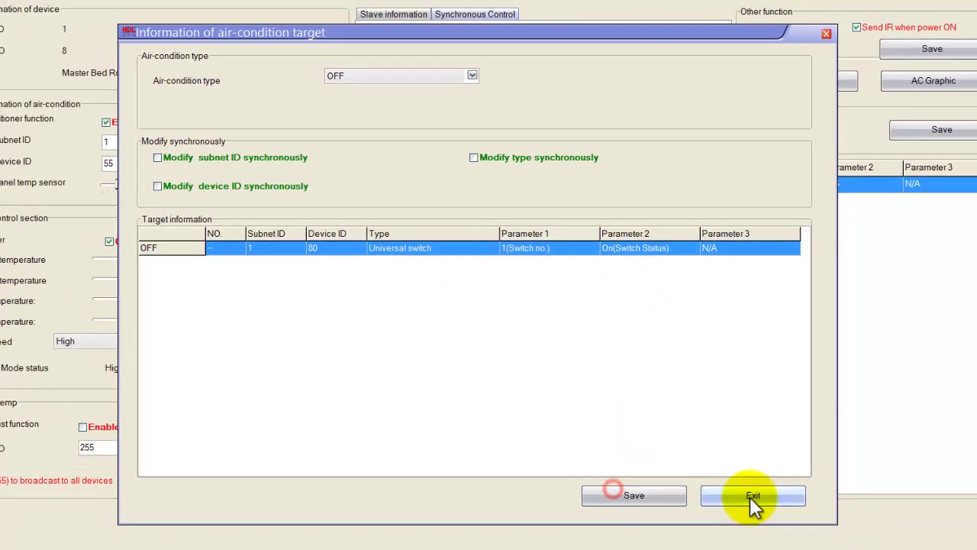
click(770, 511)
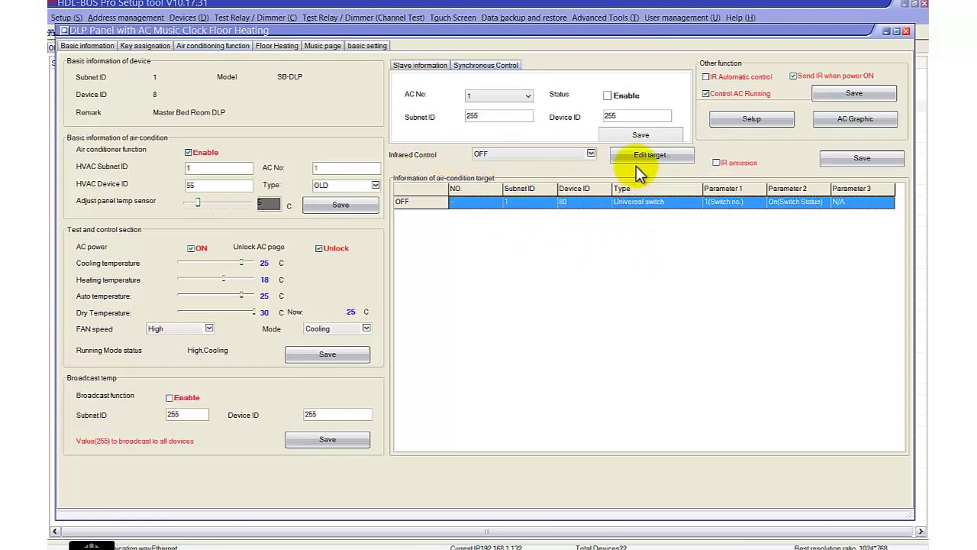
click(531, 152)
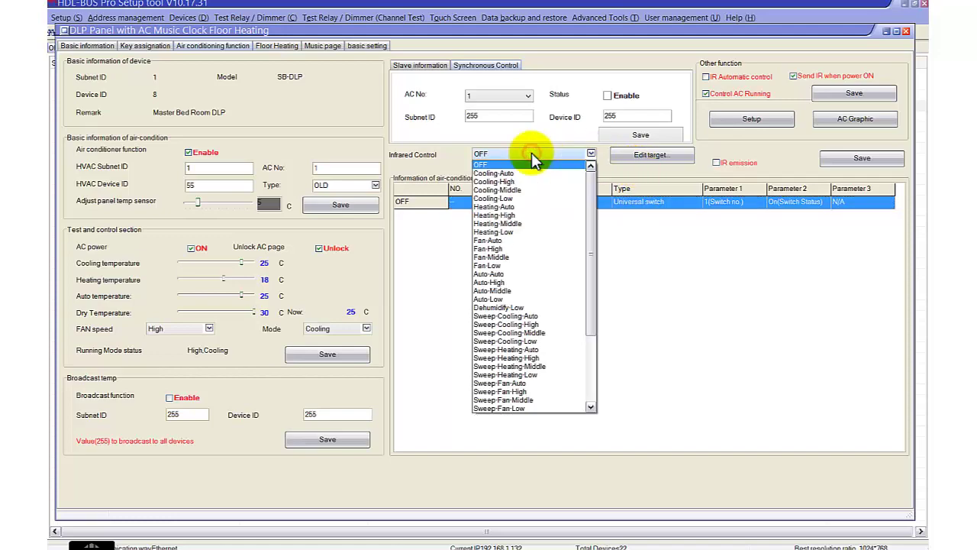
scroll(528, 264, down, 2)
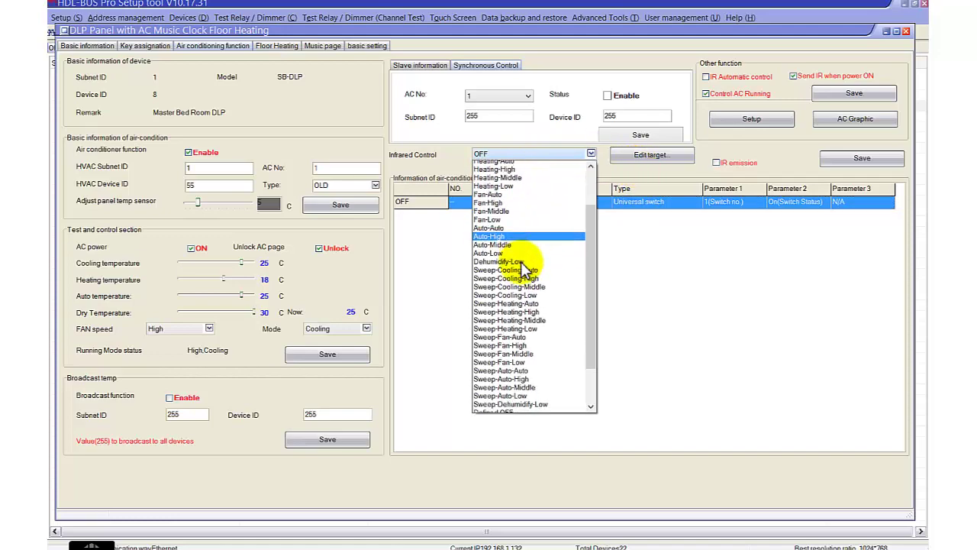
scroll(526, 268, down, 2)
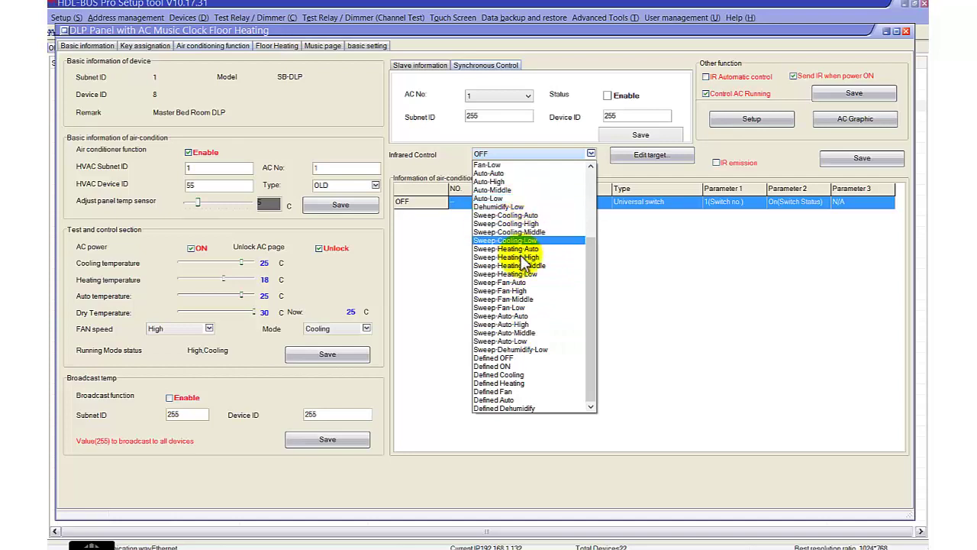
scroll(527, 263, up, 4)
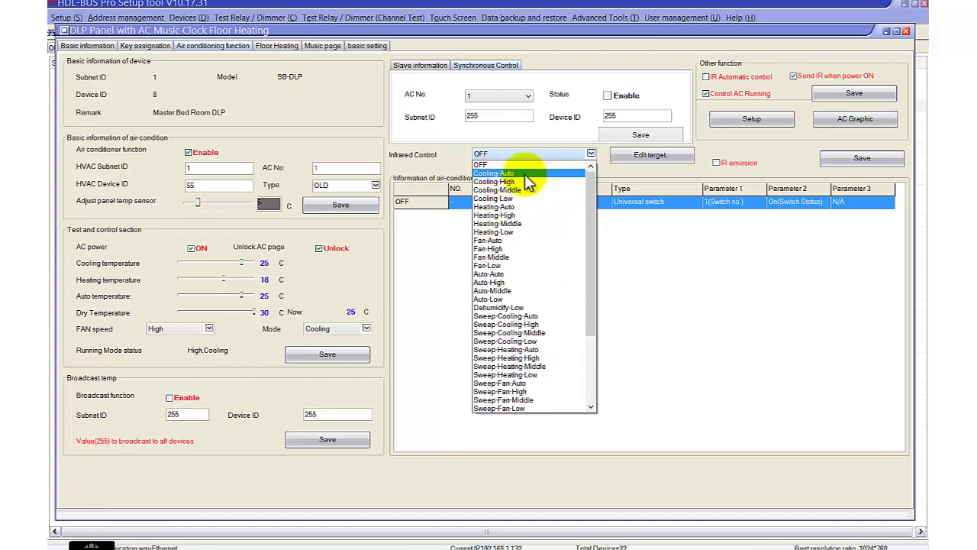
click(655, 205)
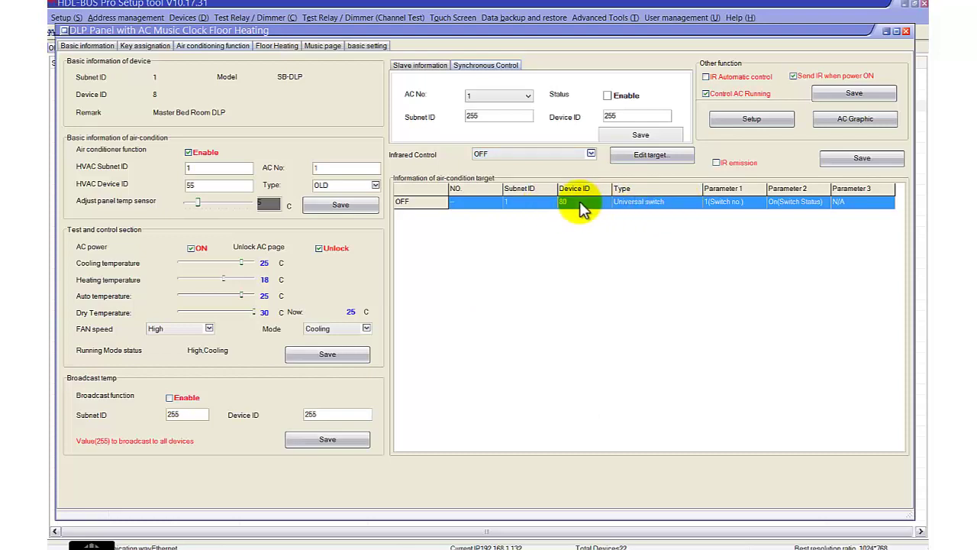
Close the DLP panel and open the transmitter settings of the infrared emission module with device ID 6.
click(907, 31)
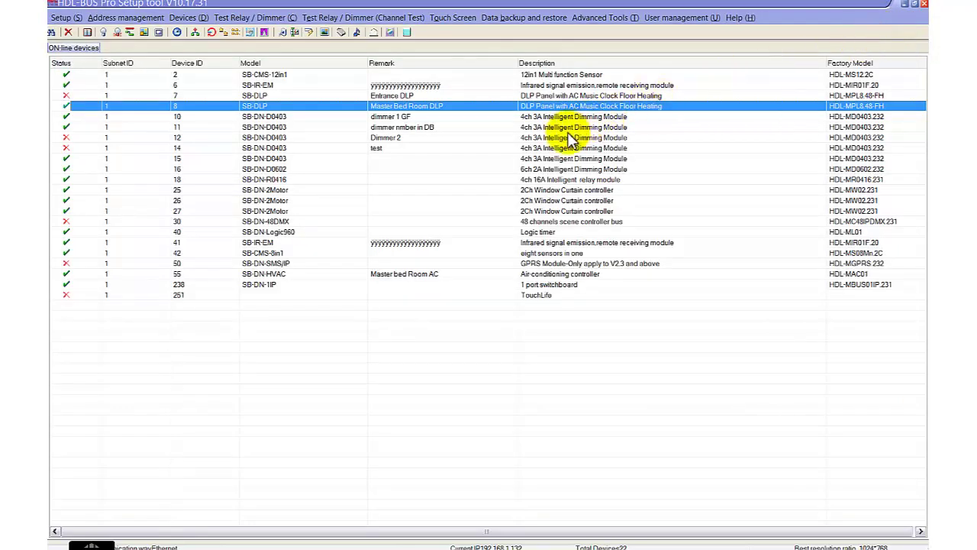
click(539, 85)
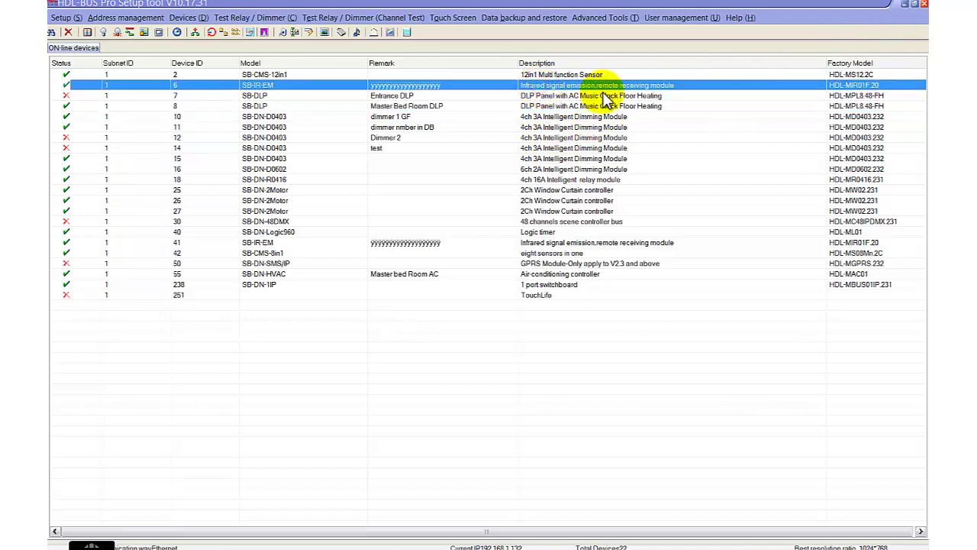
double_click(278, 81)
click(147, 55)
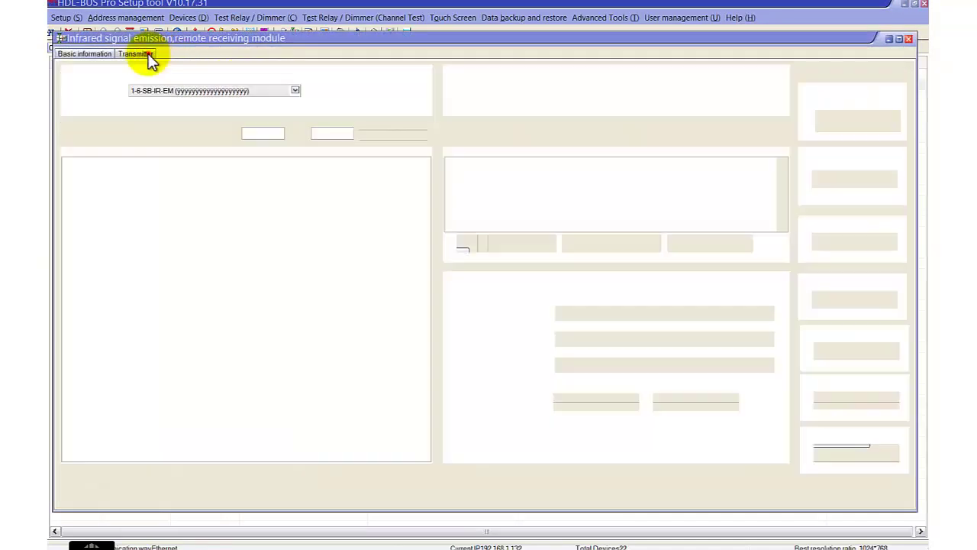
Load the infrared transmitter's key information for keys 1 to 10.
click(341, 134)
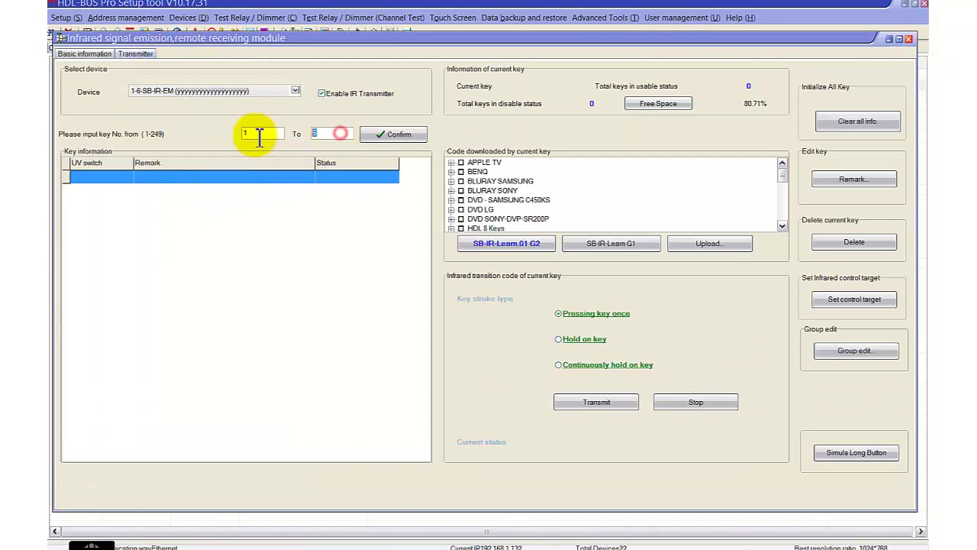
text(10)
key(Return)
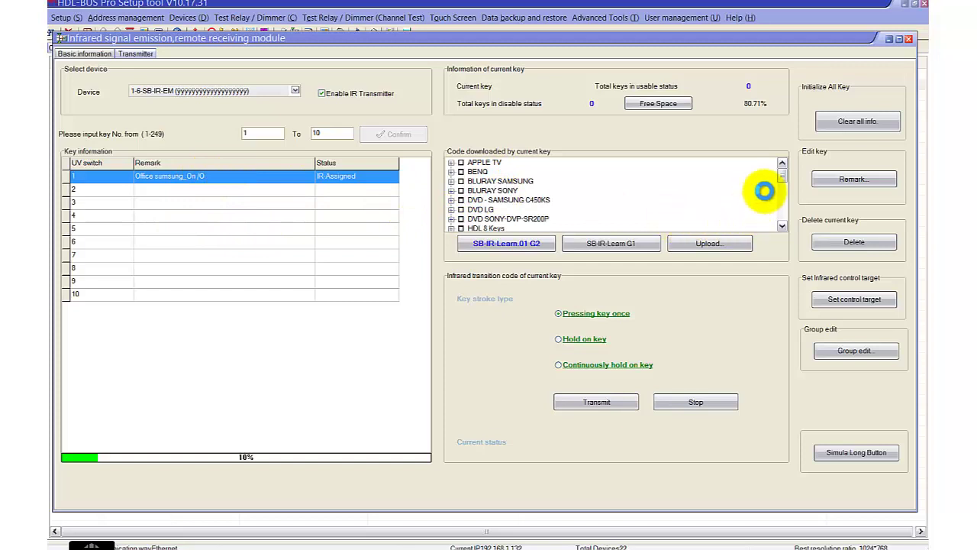
Close the infrared emission module and open the air conditioning function settings of the Master Bed Room DLP panel.
drag(783, 177, 778, 220)
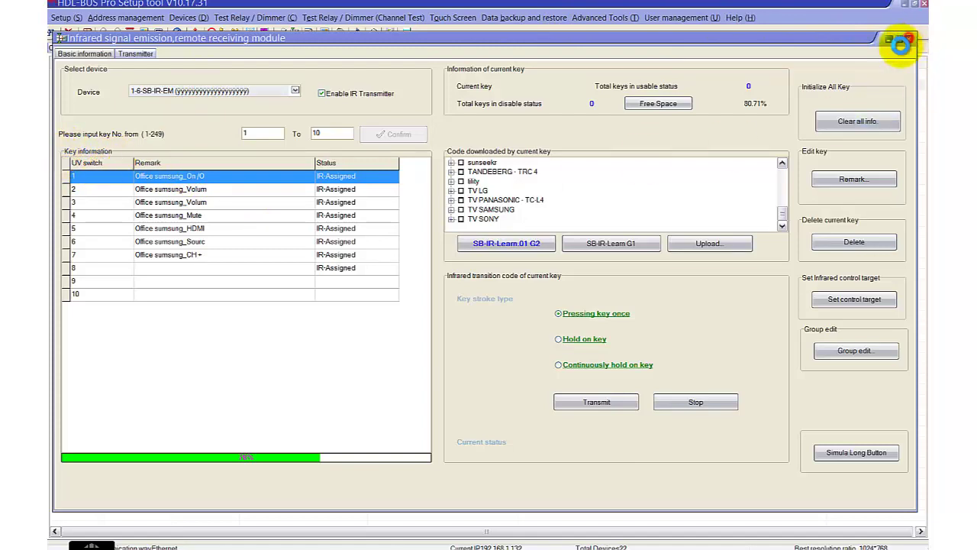
click(909, 38)
click(529, 105)
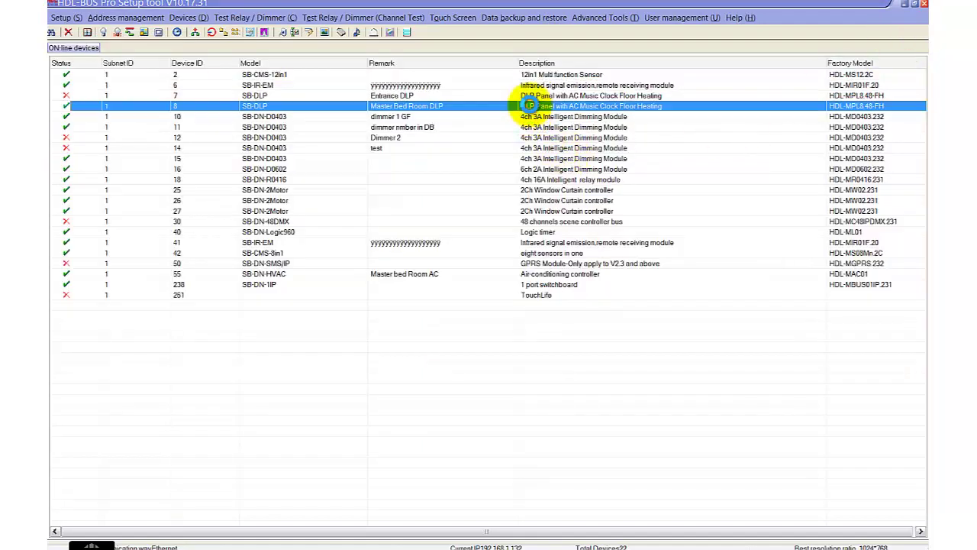
double_click(529, 104)
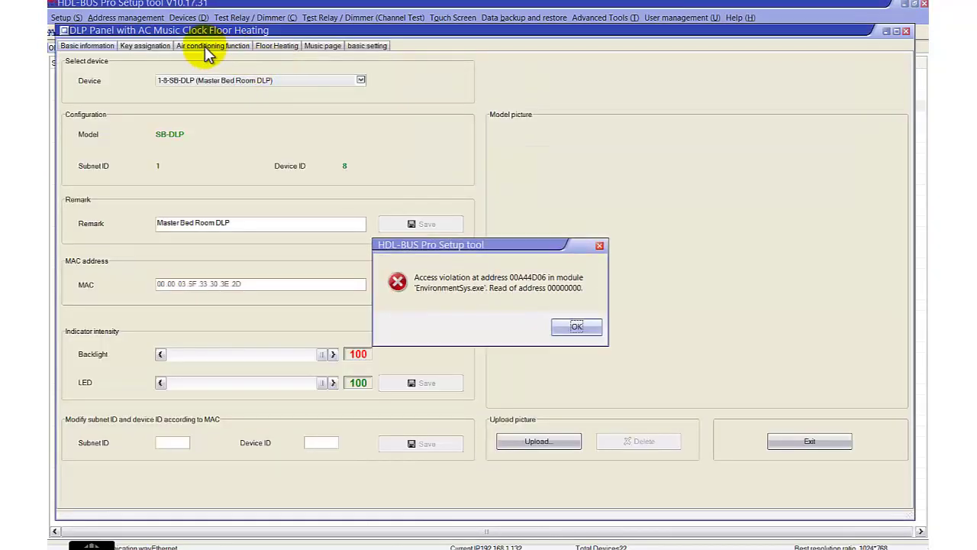
click(553, 329)
click(168, 45)
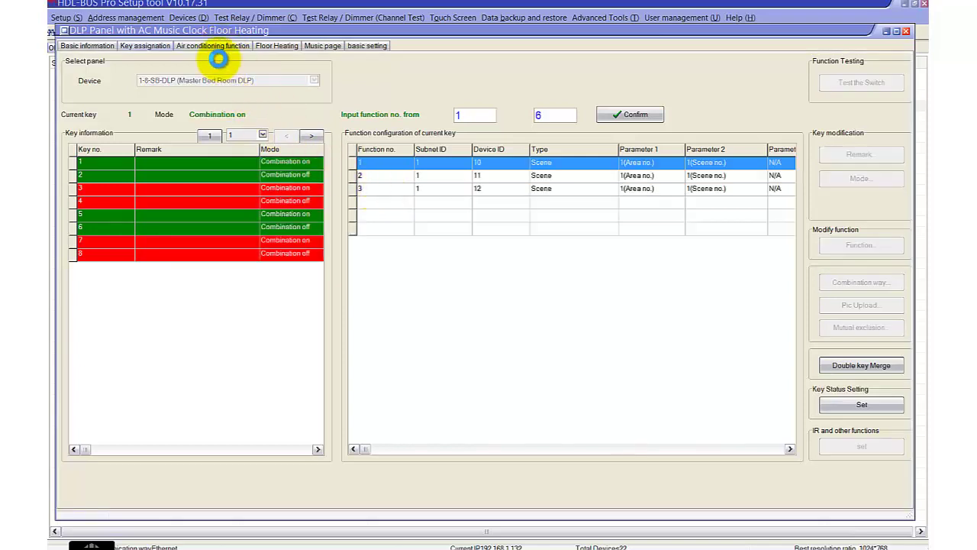
click(219, 46)
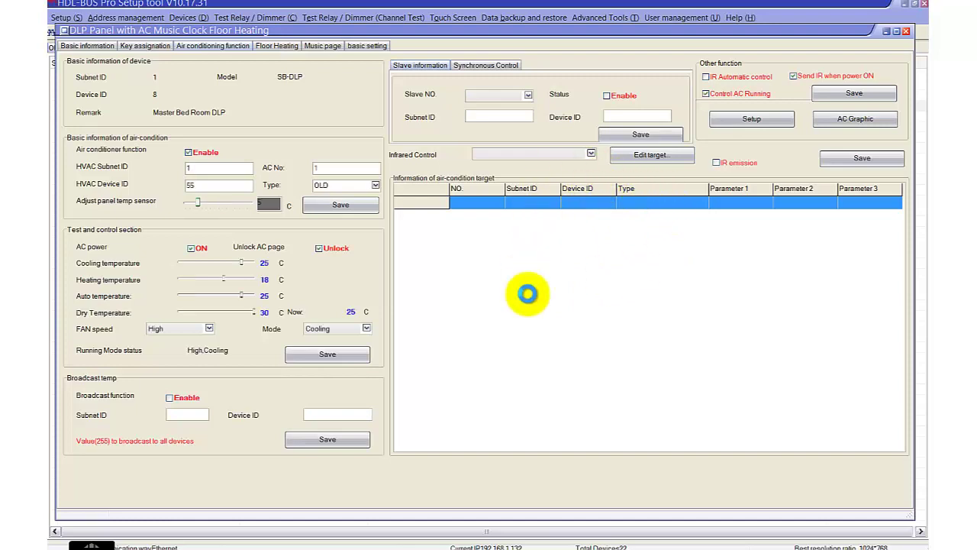
In the AC graphic settings, switch the content to Set up with photo type Auto FAN Speed, and browse for its picture without choosing one.
click(734, 130)
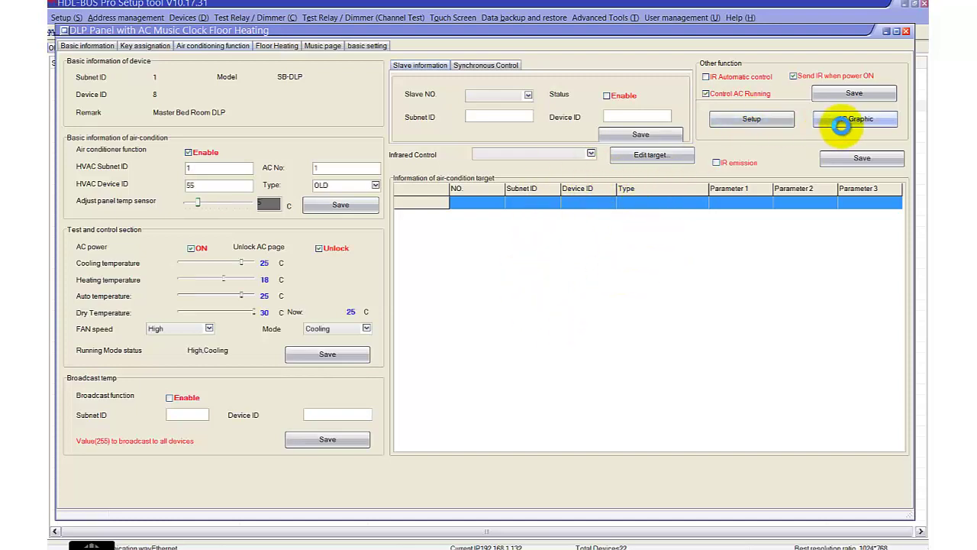
click(852, 123)
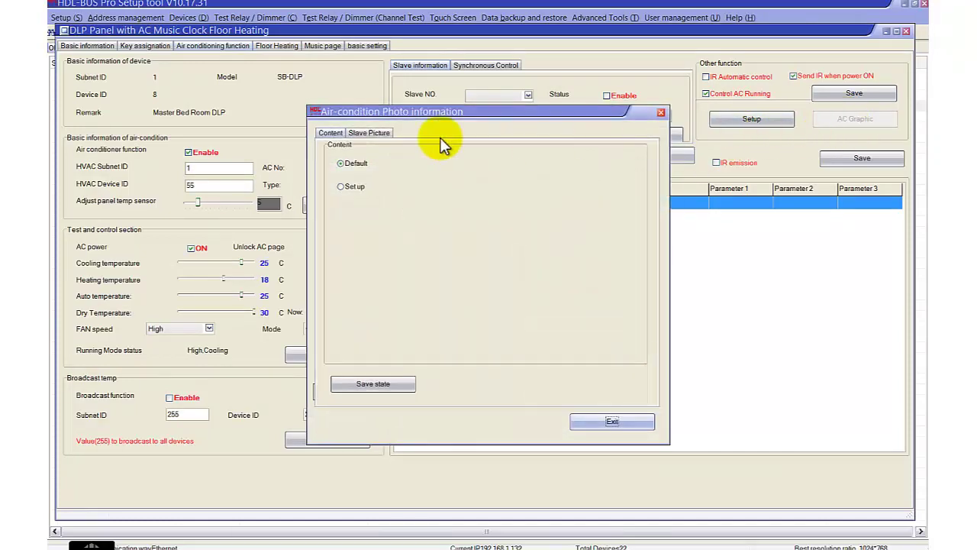
click(342, 187)
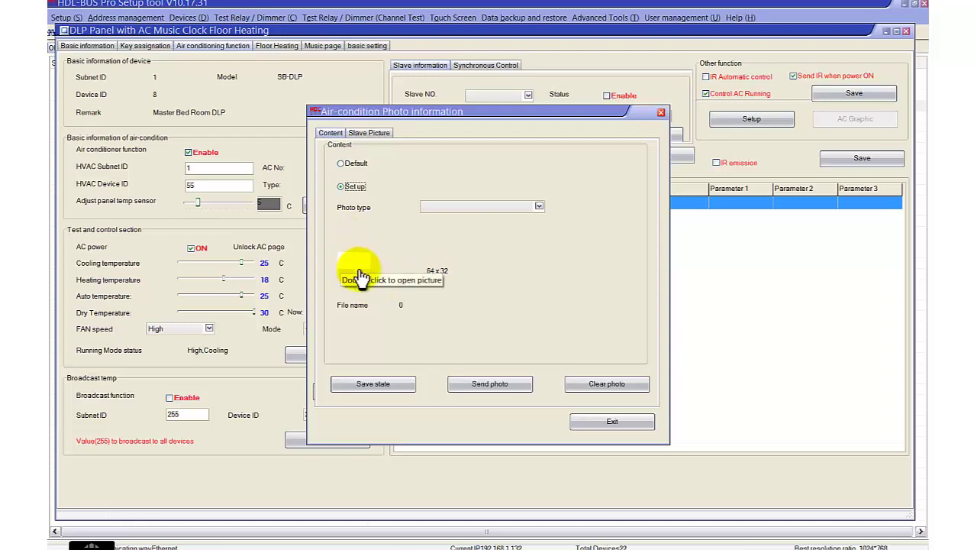
click(475, 207)
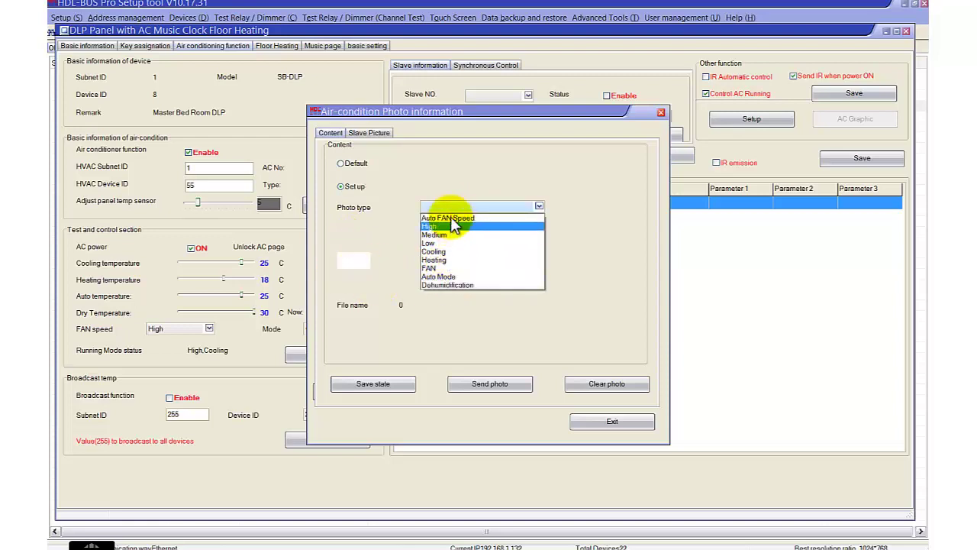
click(447, 218)
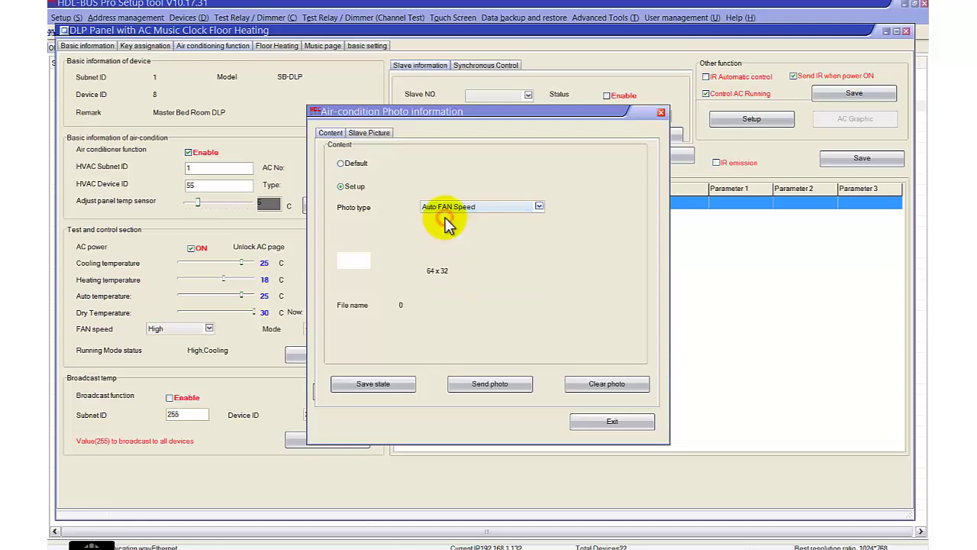
double_click(369, 267)
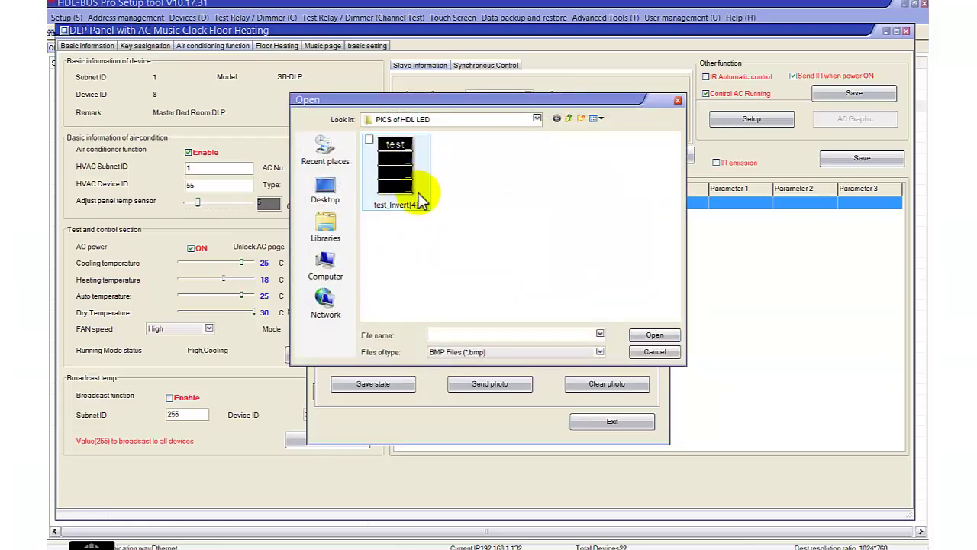
click(647, 353)
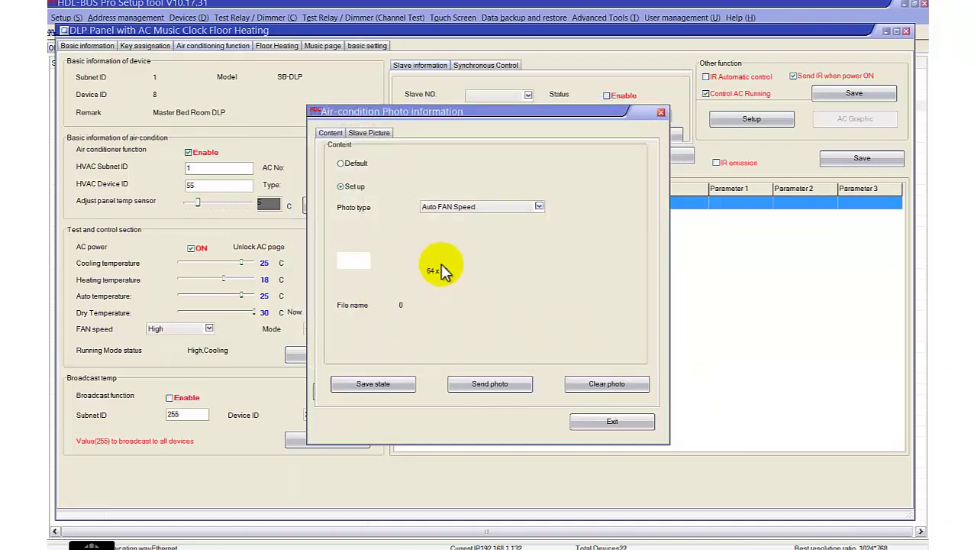
Switch the slave picture to Set up, recheck the content settings, and exit the air-condition photo information without saving.
click(370, 134)
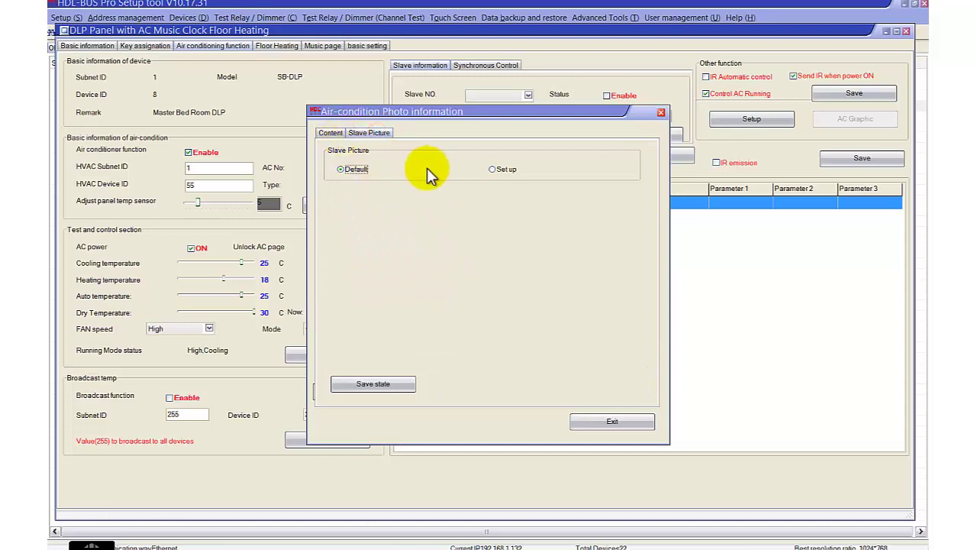
click(494, 169)
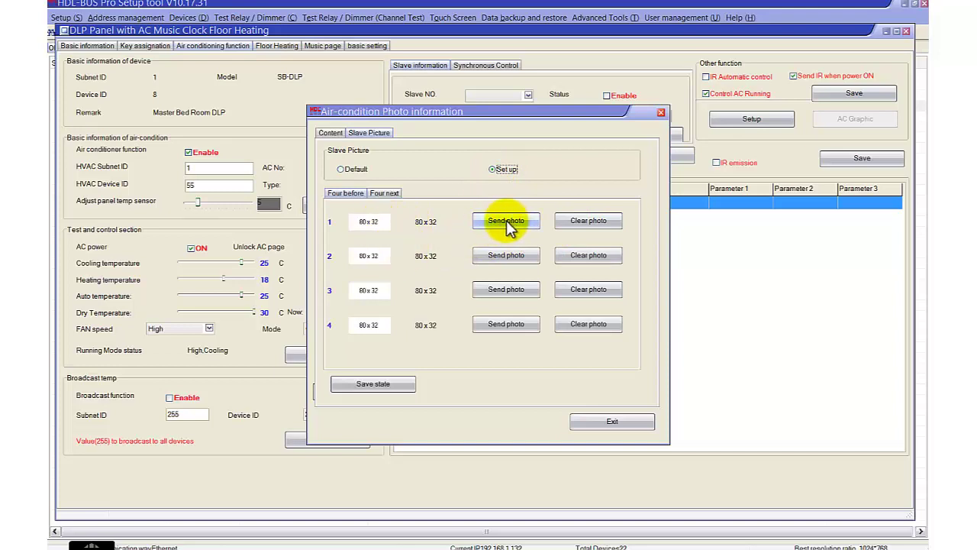
click(331, 133)
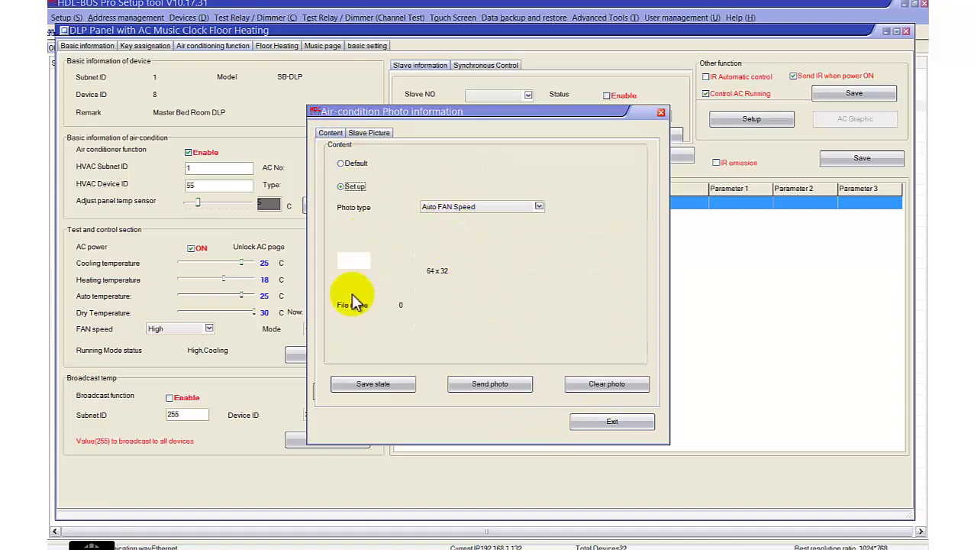
click(609, 423)
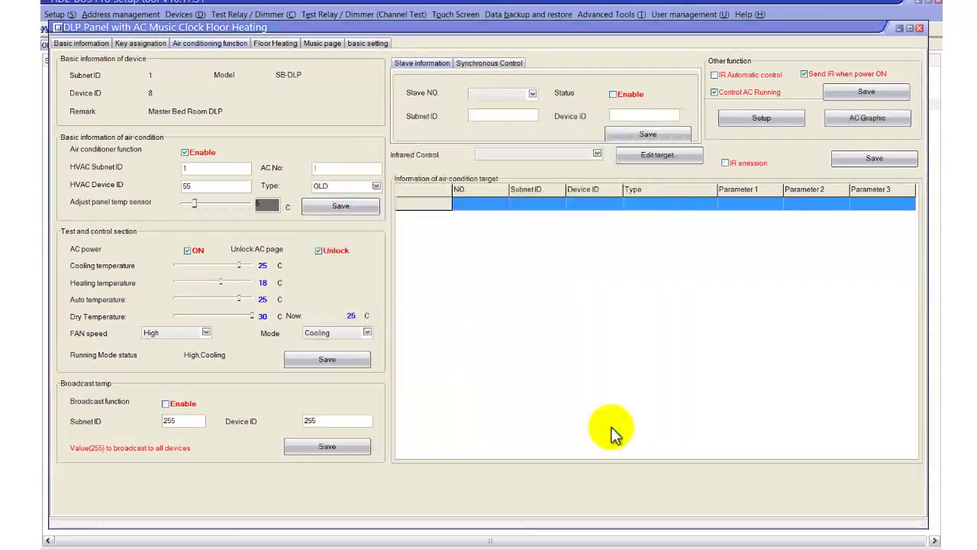